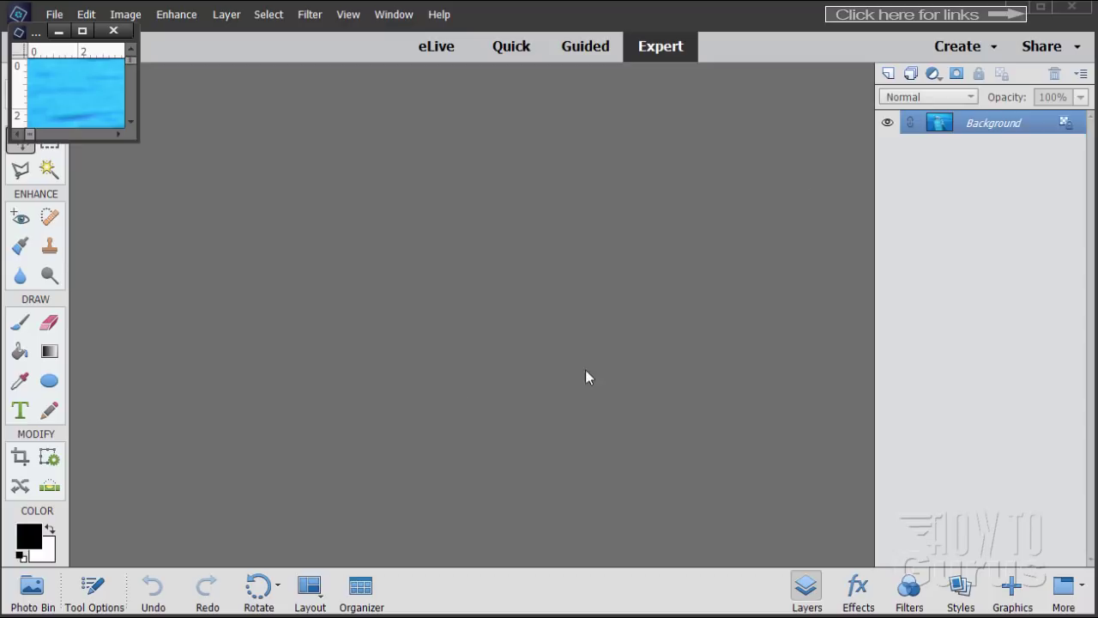
Enlarge and reposition the tiny dolphin window, then close dolphin-203875_1920.jpg.
{"action": "left_click_drag", "start_coordinate": [147, 147], "coordinate": [732, 538]}
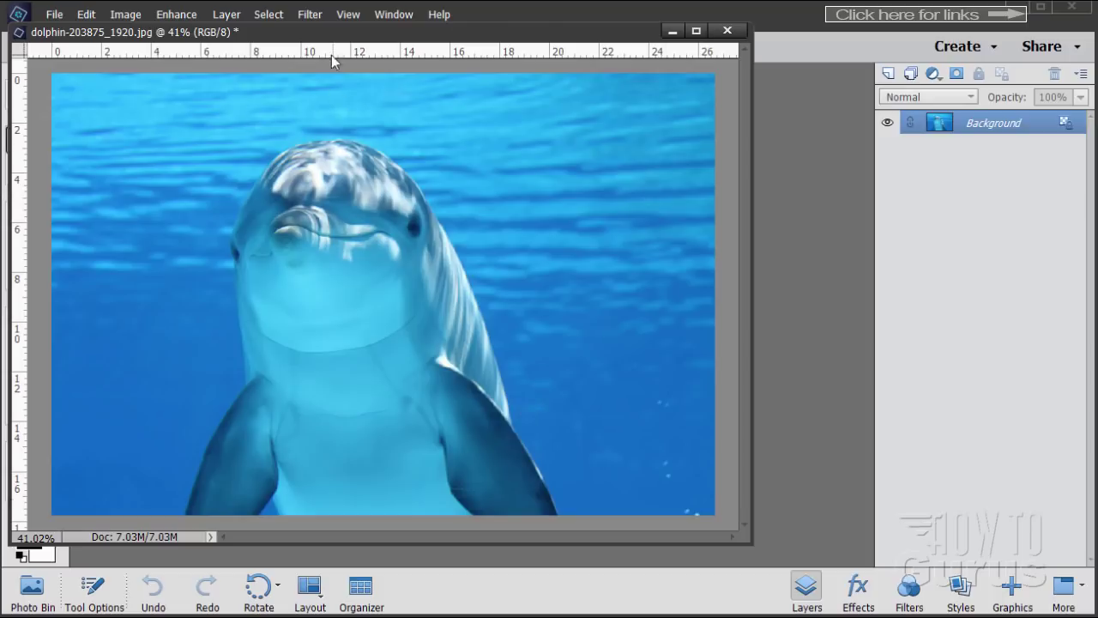
{"action": "left_click_drag", "start_coordinate": [335, 33], "coordinate": [405, 106]}
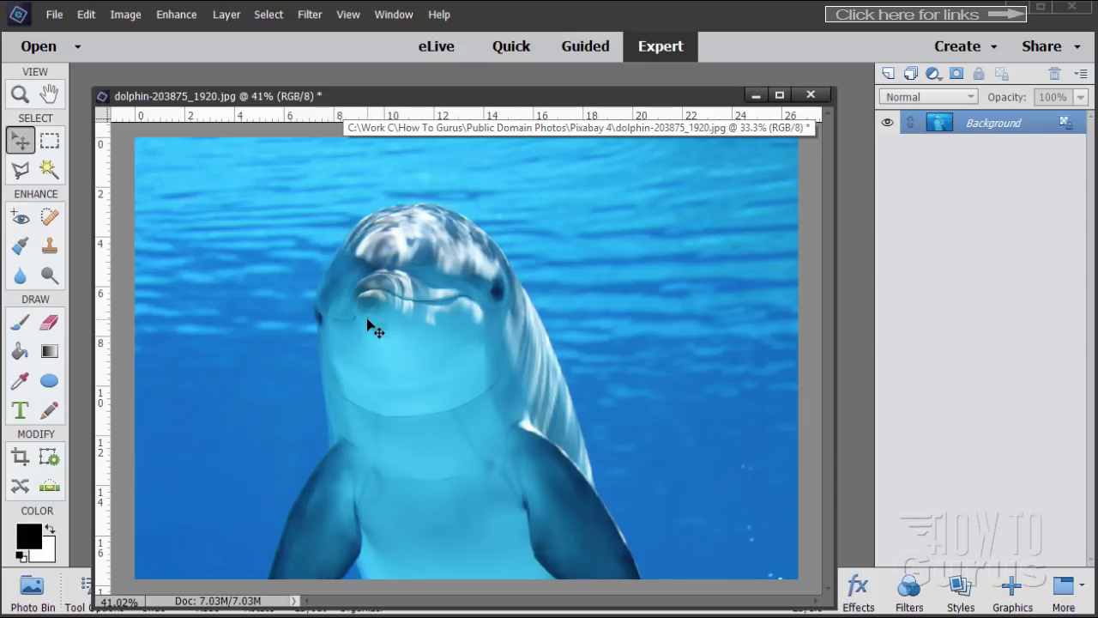
{"action": "left_click", "coordinate": [811, 94]}
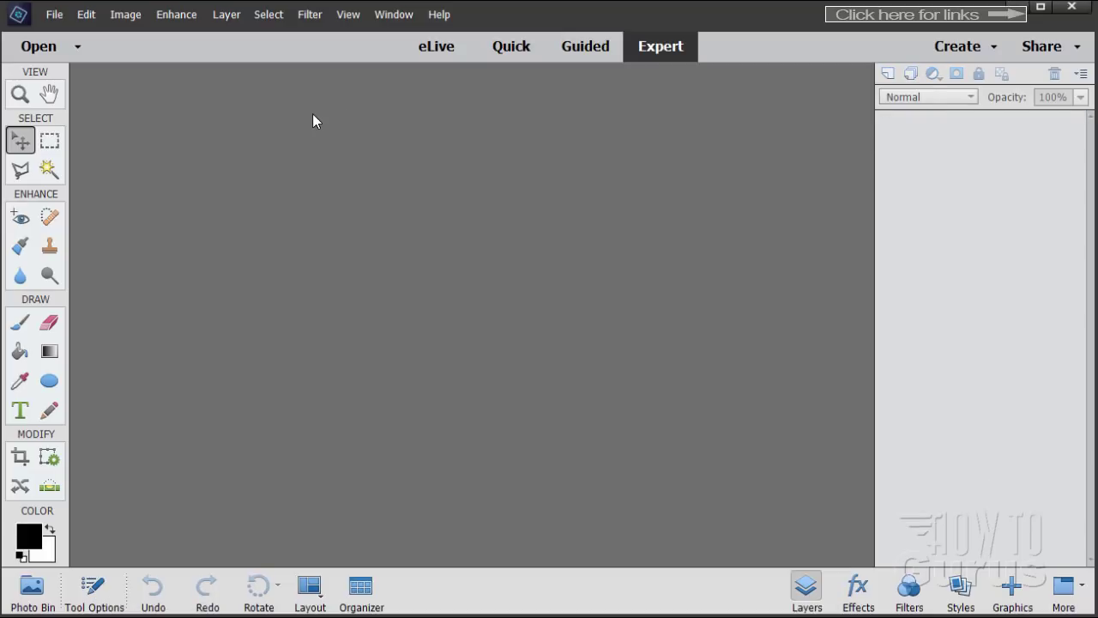
{"action": "left_click", "coordinate": [87, 15]}
{"action": "mouse_move", "coordinate": [115, 329]}
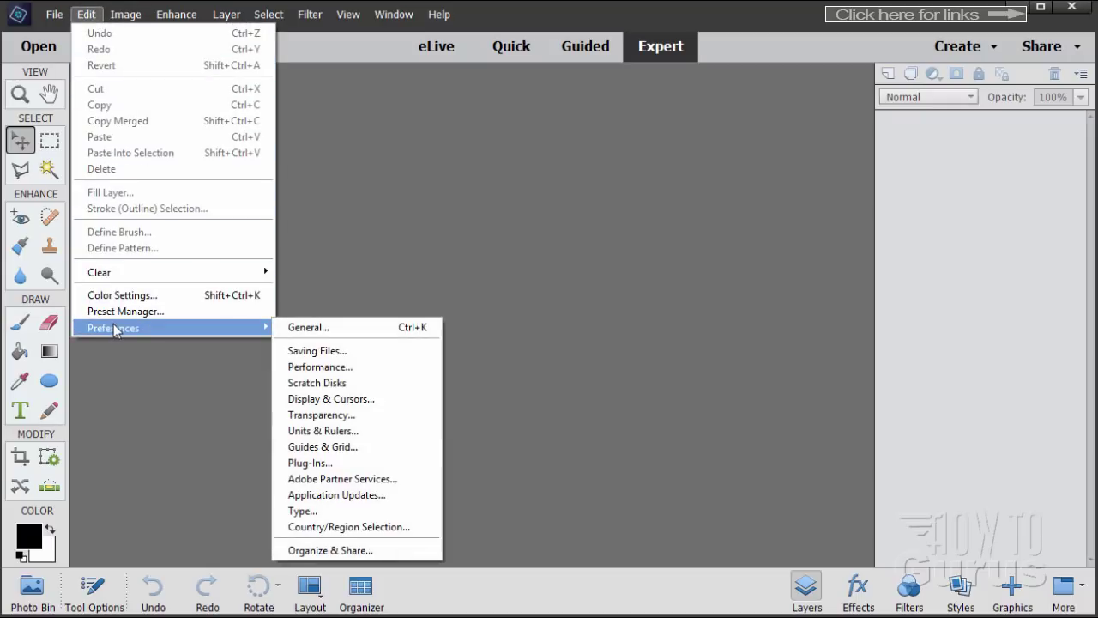
{"action": "left_click", "coordinate": [301, 330]}
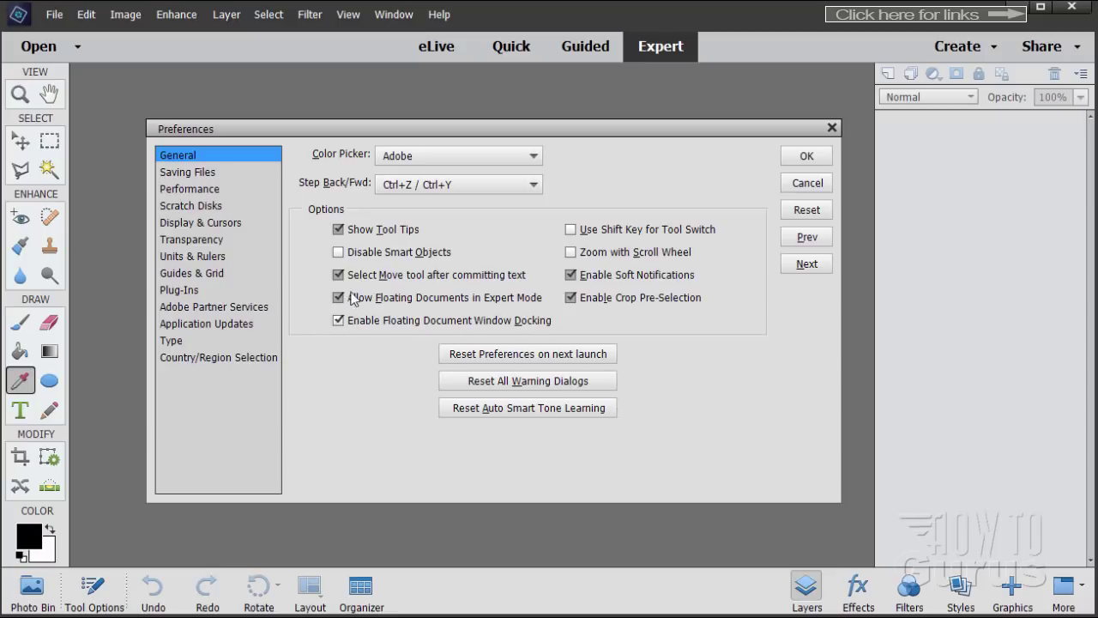
{"action": "left_click", "coordinate": [804, 156]}
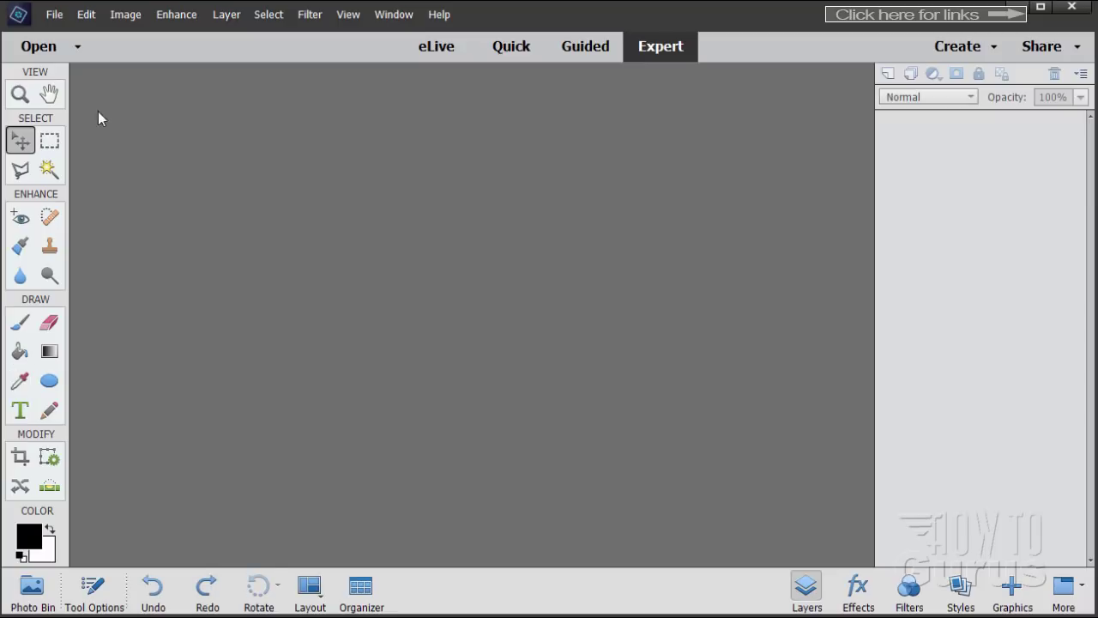
Reopen dolphin-203875_1920.jpg from the recently edited files list.
{"action": "left_click", "coordinate": [54, 14]}
{"action": "mouse_move", "coordinate": [113, 83]}
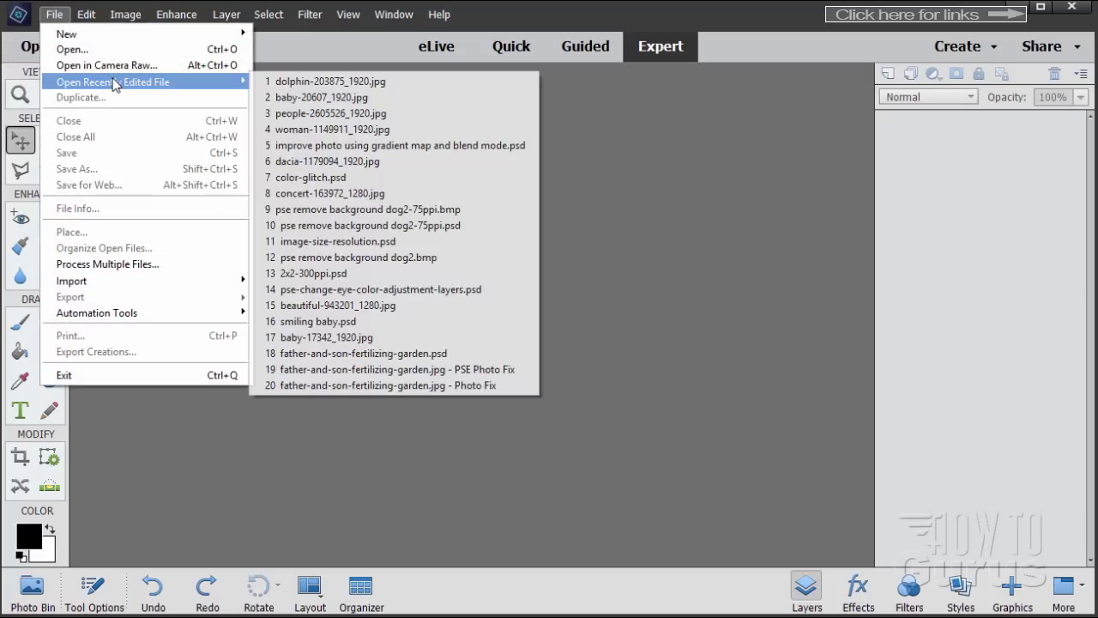
{"action": "left_click", "coordinate": [296, 82]}
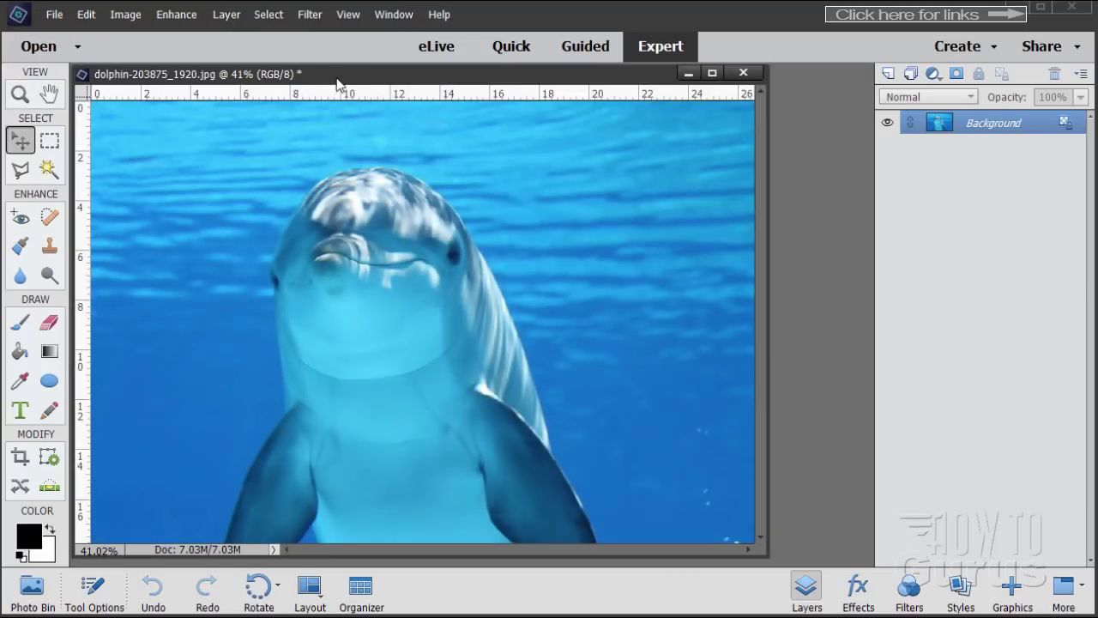
Dock and re-float the dolphin photo, then shrink its floating window to minimum size.
{"action": "left_click_drag", "start_coordinate": [339, 83], "coordinate": [366, 104]}
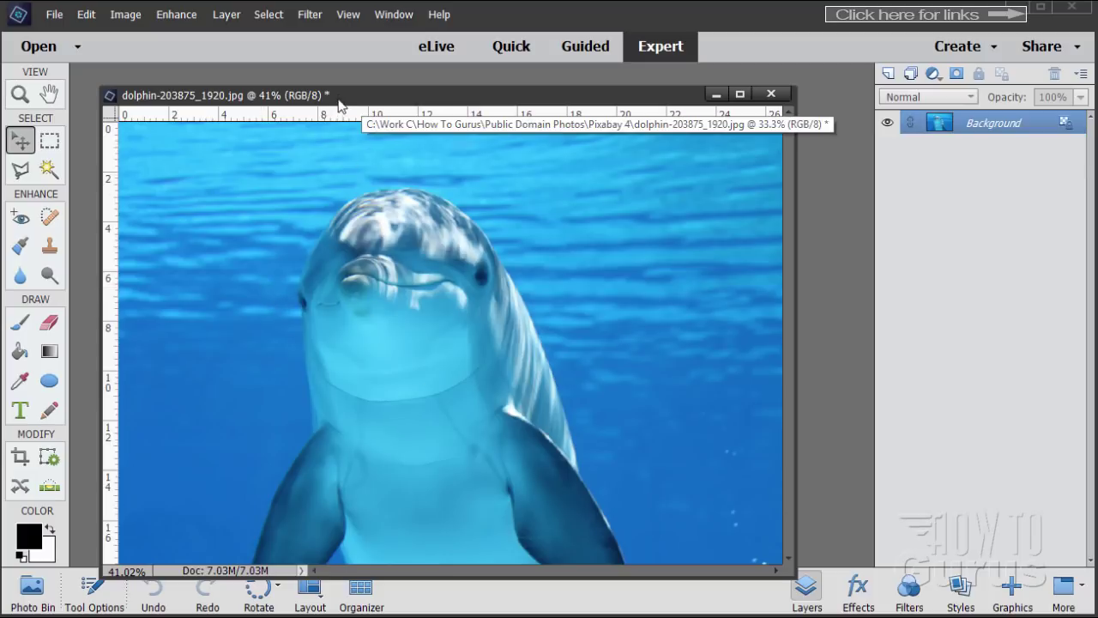
{"action": "left_click_drag", "start_coordinate": [339, 101], "coordinate": [330, 74]}
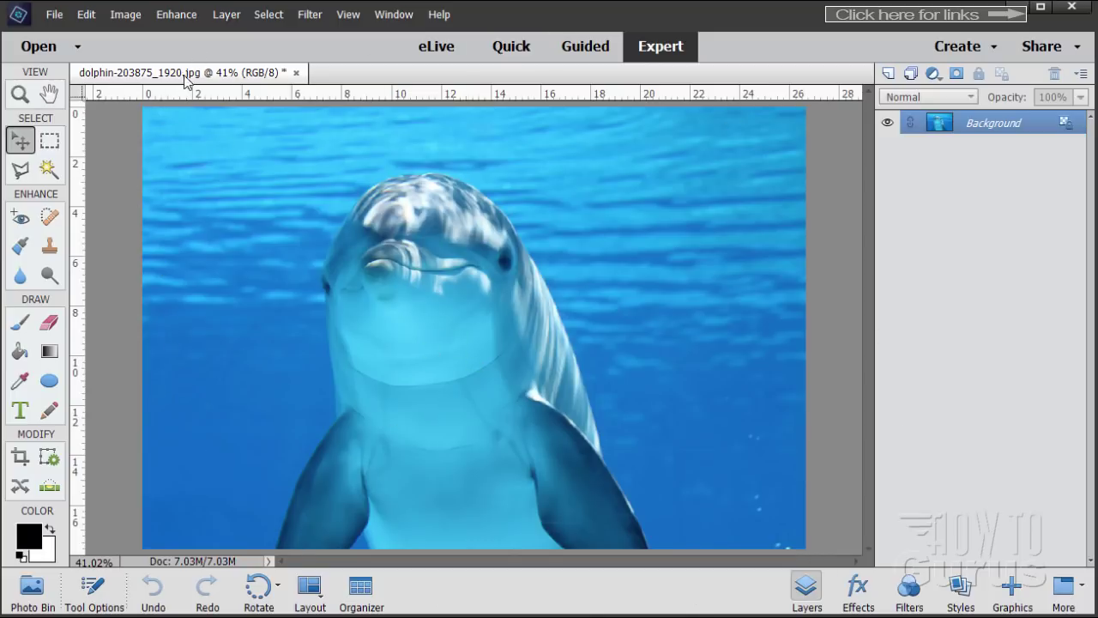
{"action": "left_click_drag", "start_coordinate": [187, 79], "coordinate": [227, 106]}
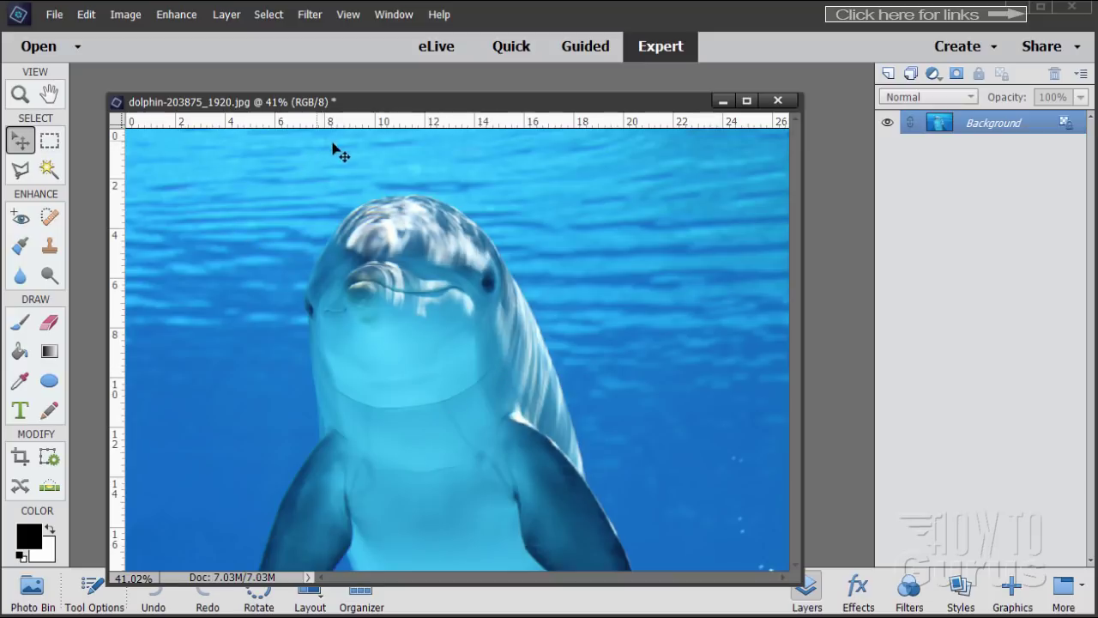
{"action": "left_click_drag", "start_coordinate": [364, 109], "coordinate": [339, 86]}
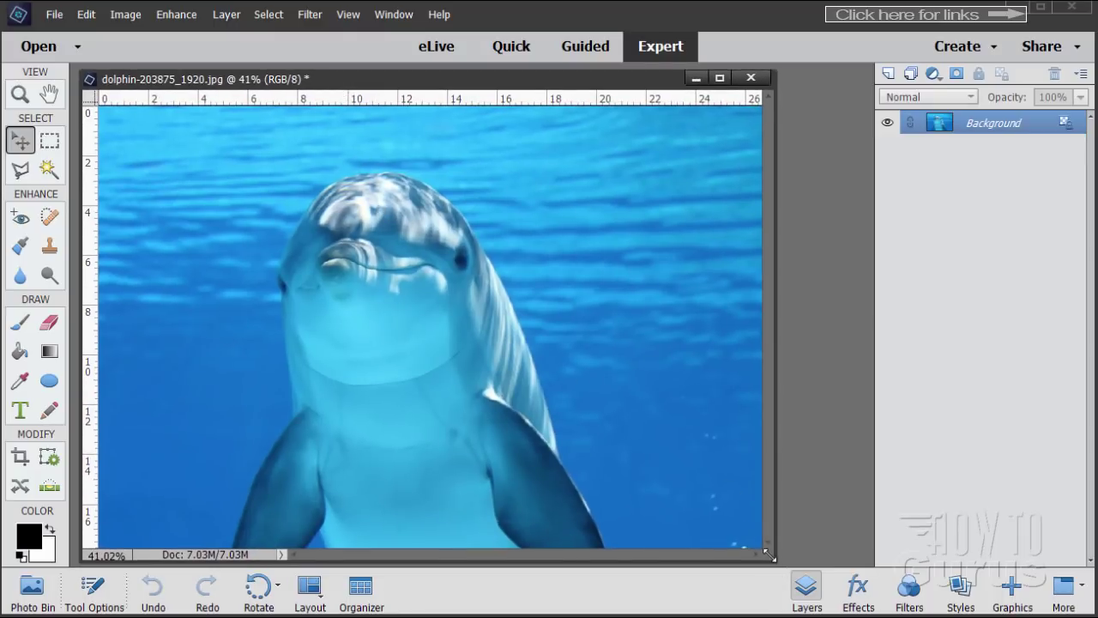
{"action": "left_click_drag", "start_coordinate": [773, 560], "coordinate": [174, 153]}
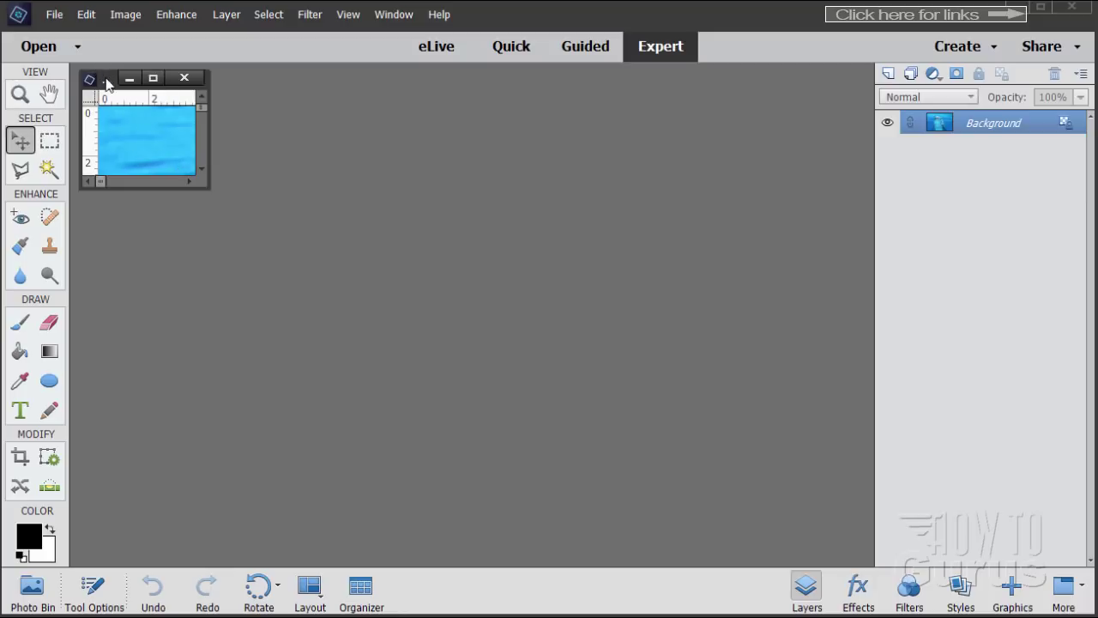
Enlarge the tiny dolphin window to show the whole photo at 41%, clear of the toolbox.
{"action": "left_click_drag", "start_coordinate": [106, 82], "coordinate": [37, 35]}
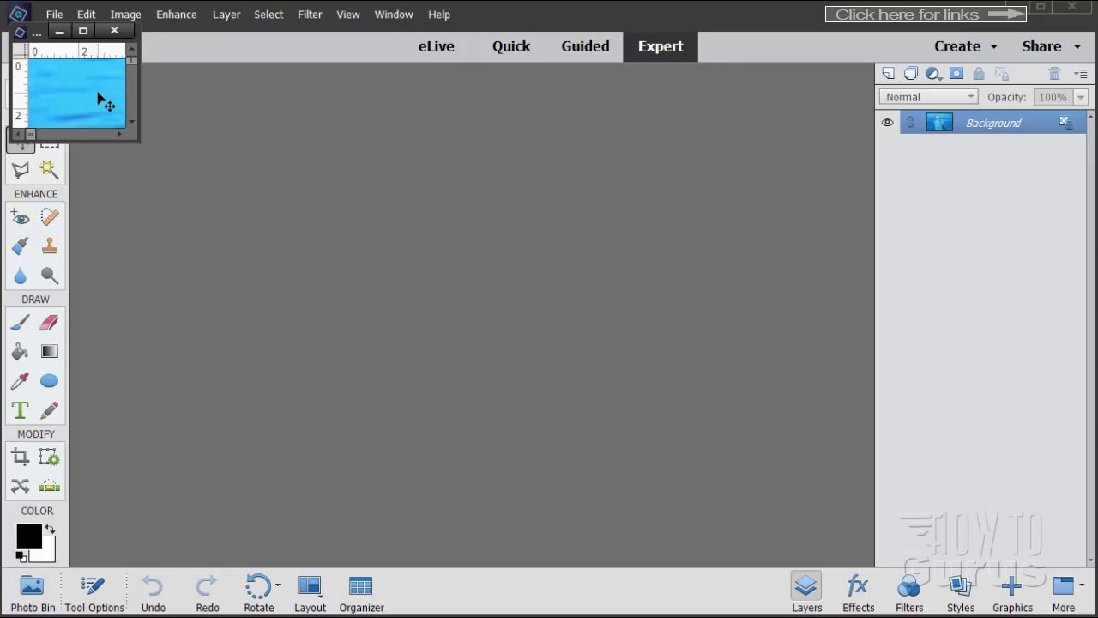
{"action": "left_click_drag", "start_coordinate": [139, 142], "coordinate": [770, 543]}
{"action": "left_click_drag", "start_coordinate": [348, 36], "coordinate": [412, 62]}
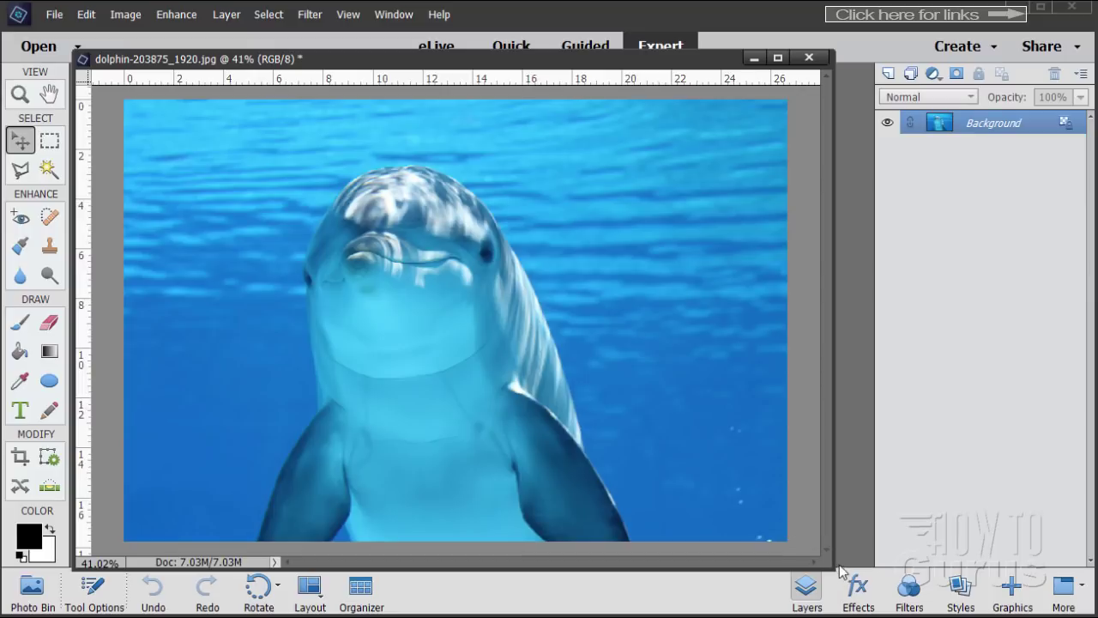
Shrink the dolphin window, dock and re-float it, and place it top-left as a tiny window.
{"action": "left_click_drag", "start_coordinate": [832, 571], "coordinate": [204, 170]}
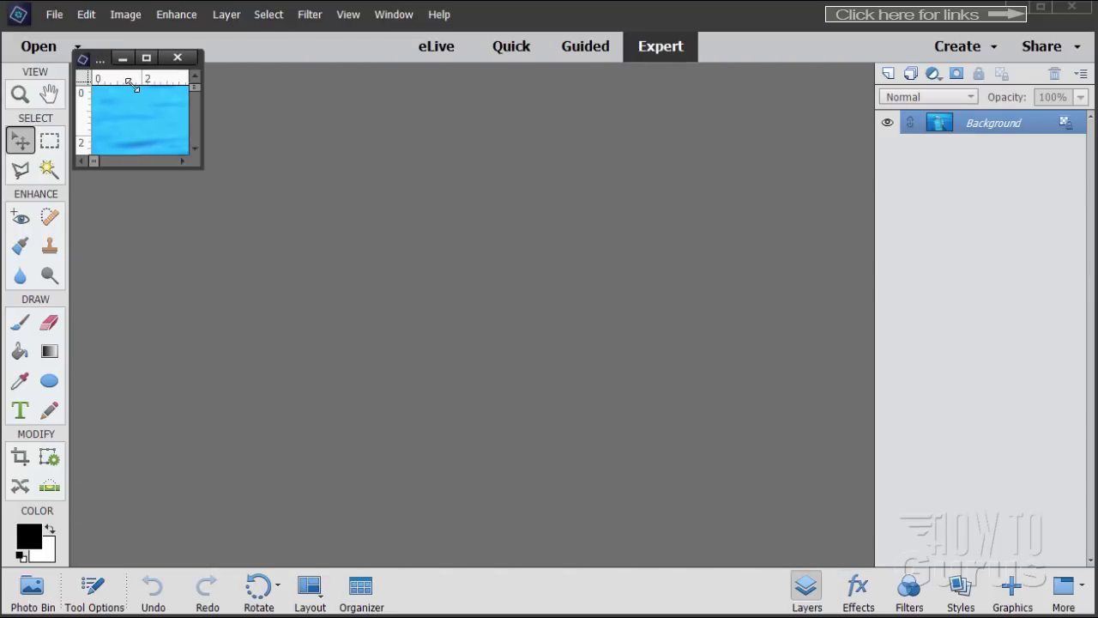
{"action": "left_click_drag", "start_coordinate": [97, 54], "coordinate": [156, 75]}
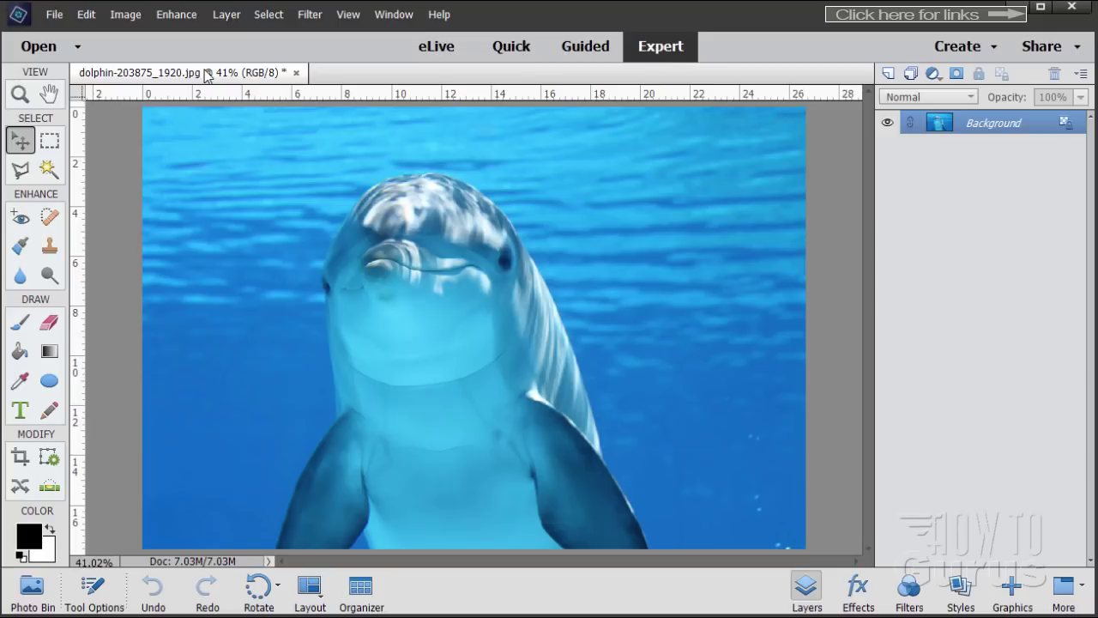
{"action": "left_click_drag", "start_coordinate": [206, 76], "coordinate": [238, 130]}
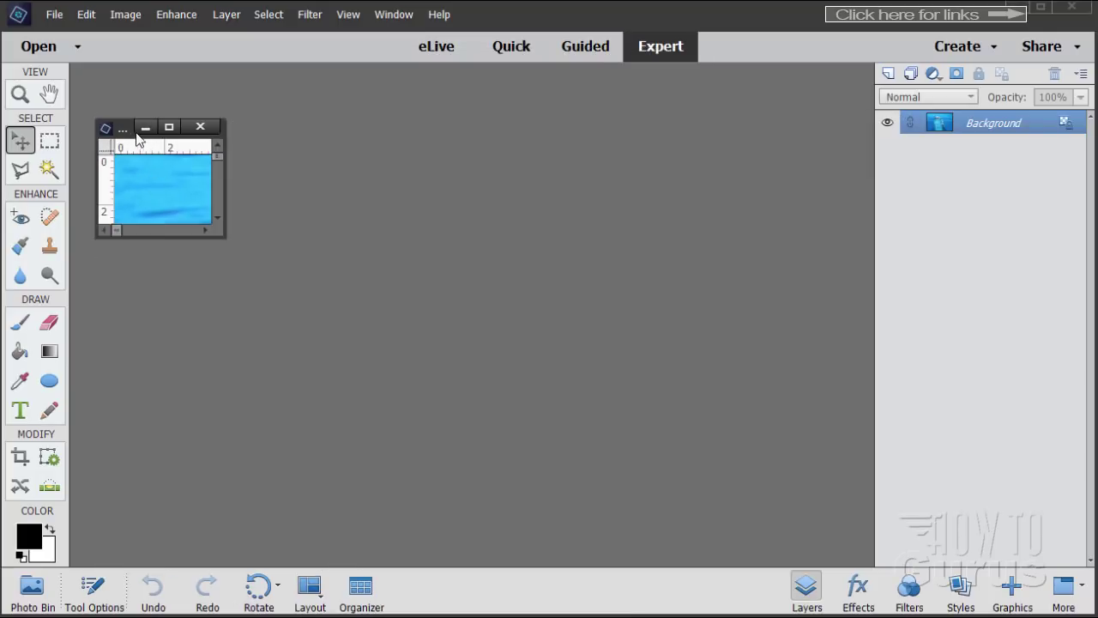
{"action": "left_click_drag", "start_coordinate": [121, 131], "coordinate": [79, 50]}
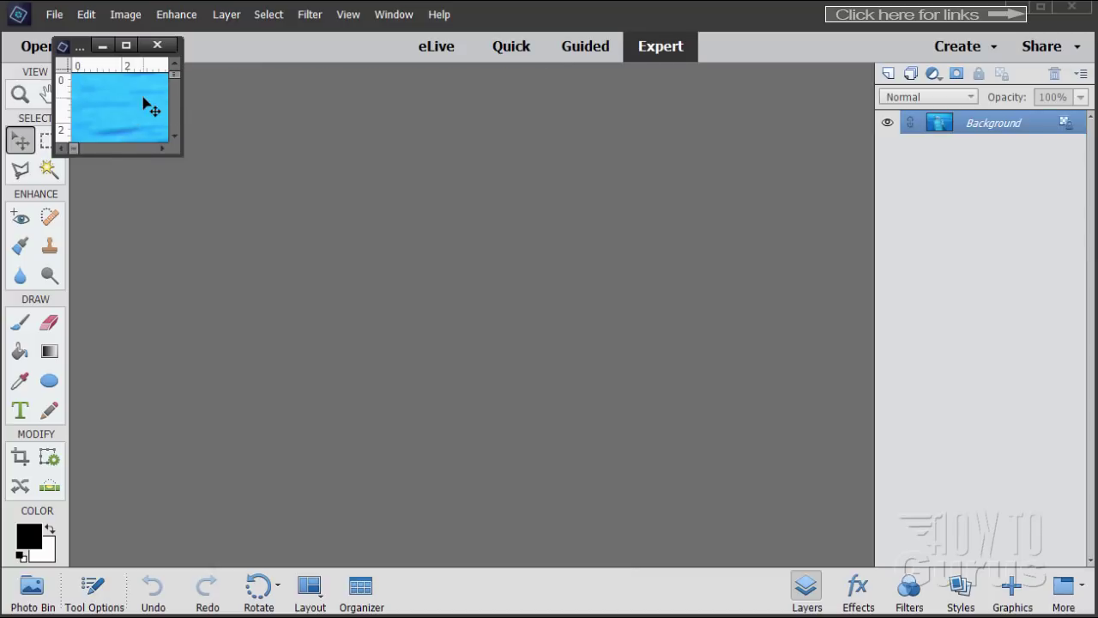
Show the Photo Bin and set the window layout to All Floating.
{"action": "left_click", "coordinate": [35, 593]}
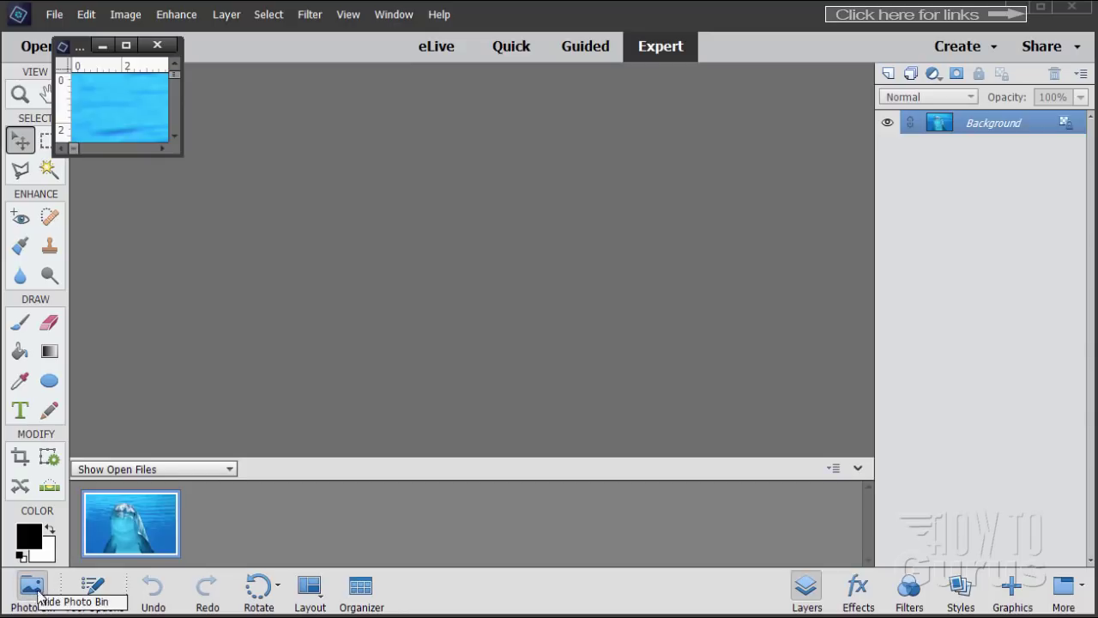
{"action": "left_click_drag", "start_coordinate": [94, 502], "coordinate": [406, 226]}
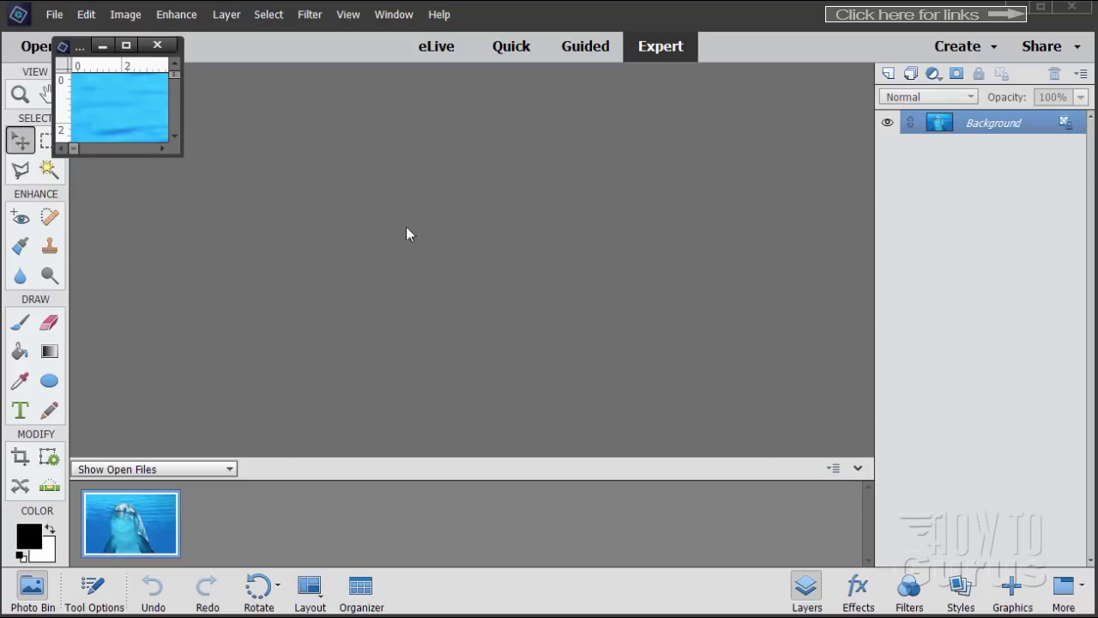
{"action": "left_click", "coordinate": [318, 592]}
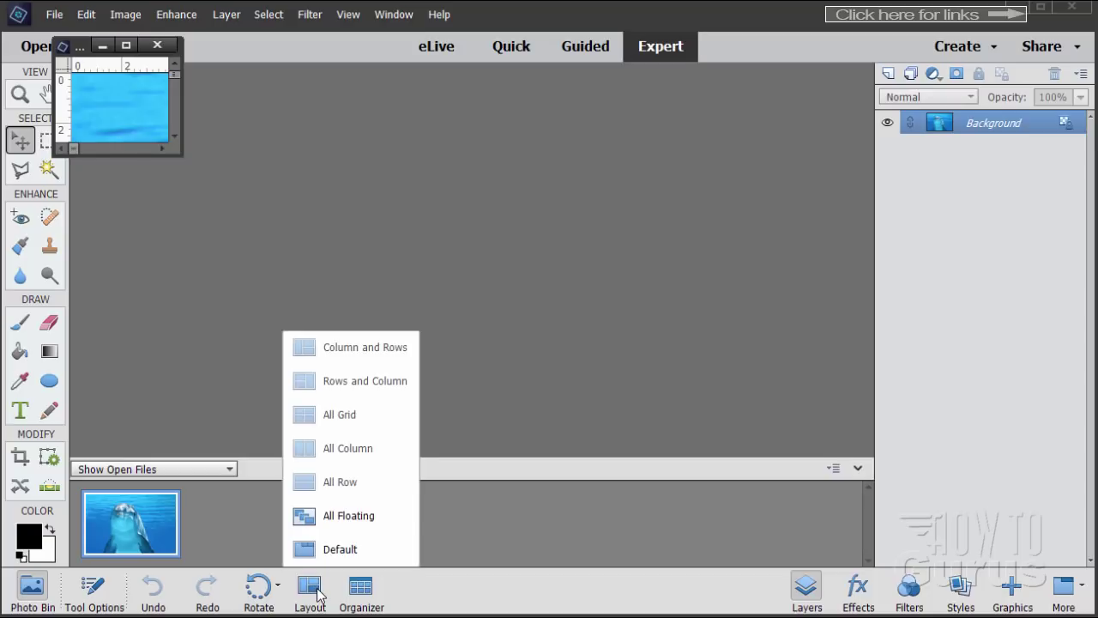
{"action": "left_click", "coordinate": [332, 517]}
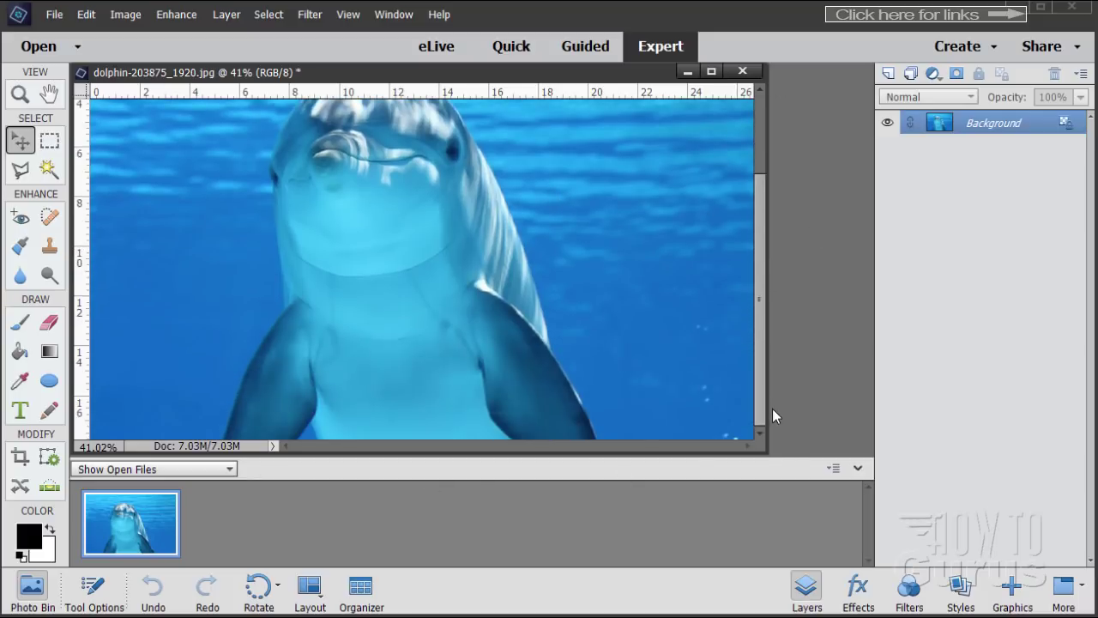
Nudge the dolphin window and shrink it to minimum size in the top-left corner.
{"action": "scroll", "coordinate": [764, 378], "scroll_direction": "up", "scroll_amount": 3}
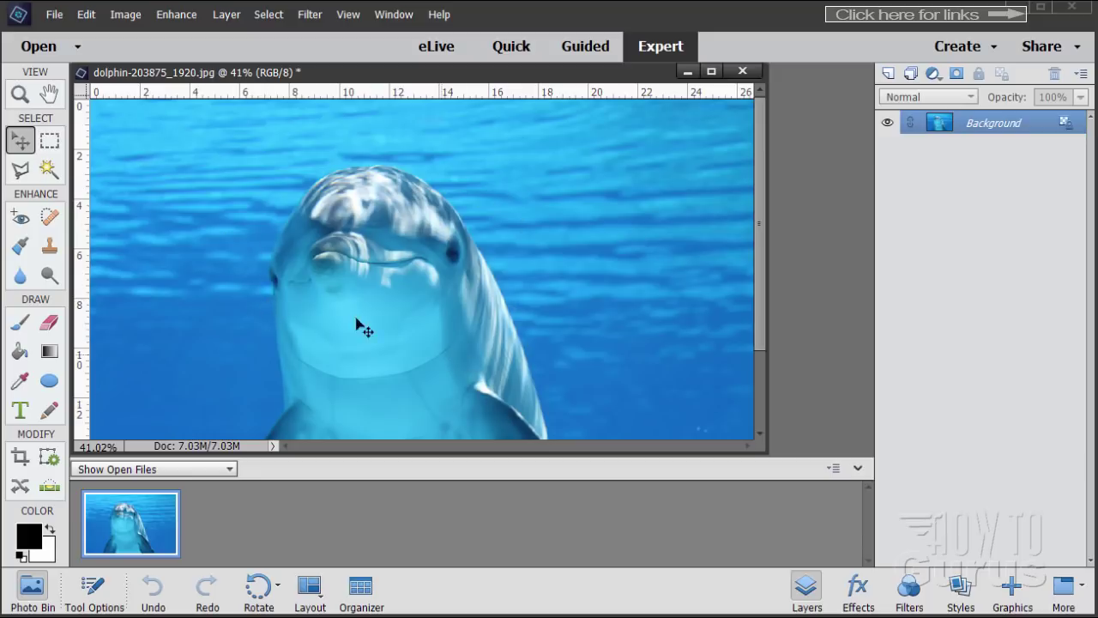
{"action": "mouse_move", "coordinate": [319, 74]}
{"action": "left_mouse_down"}
{"action": "mouse_move", "coordinate": [338, 100]}
{"action": "mouse_move", "coordinate": [329, 84]}
{"action": "left_mouse_up"}
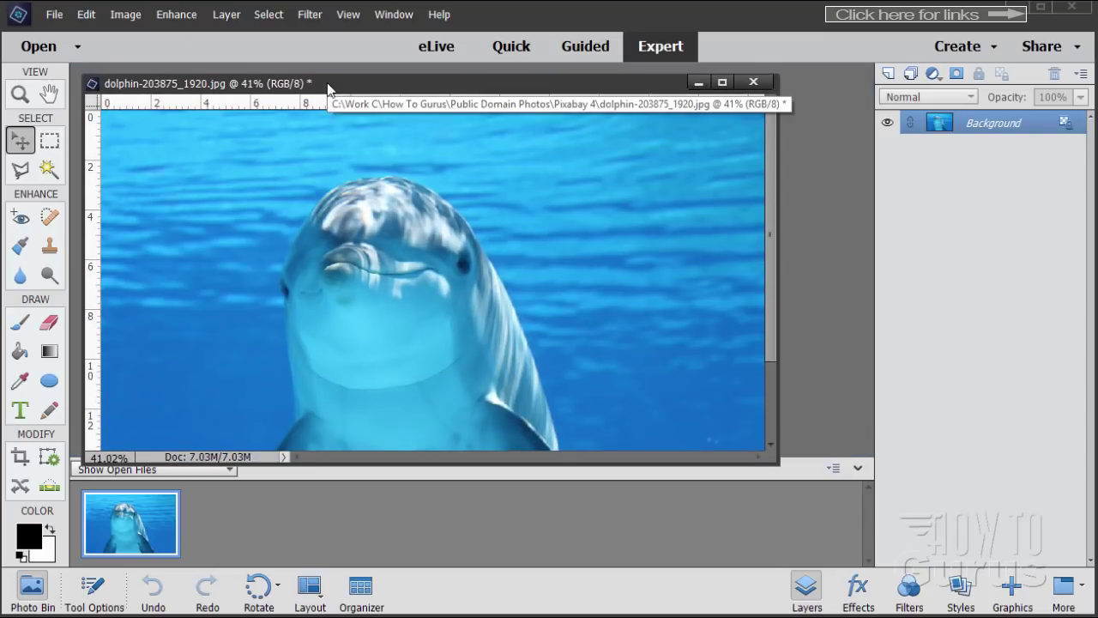
{"action": "left_click_drag", "start_coordinate": [778, 462], "coordinate": [167, 139]}
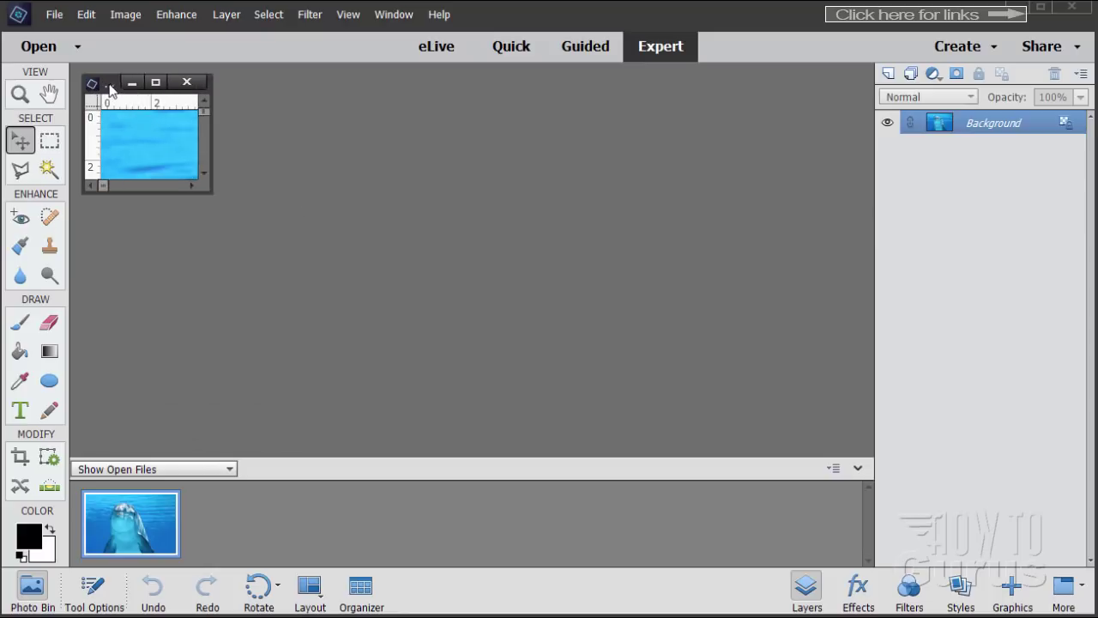
Dock the small dolphin window back as a full tabbed document at 41%.
{"action": "left_click_drag", "start_coordinate": [103, 88], "coordinate": [41, 45]}
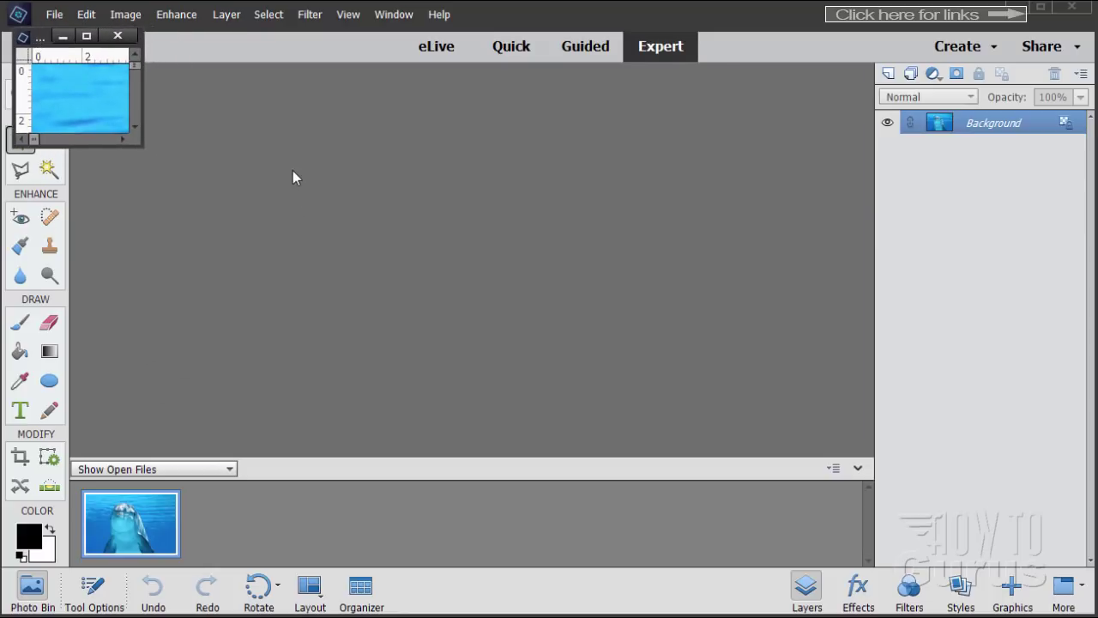
{"action": "left_click_drag", "start_coordinate": [41, 38], "coordinate": [139, 76]}
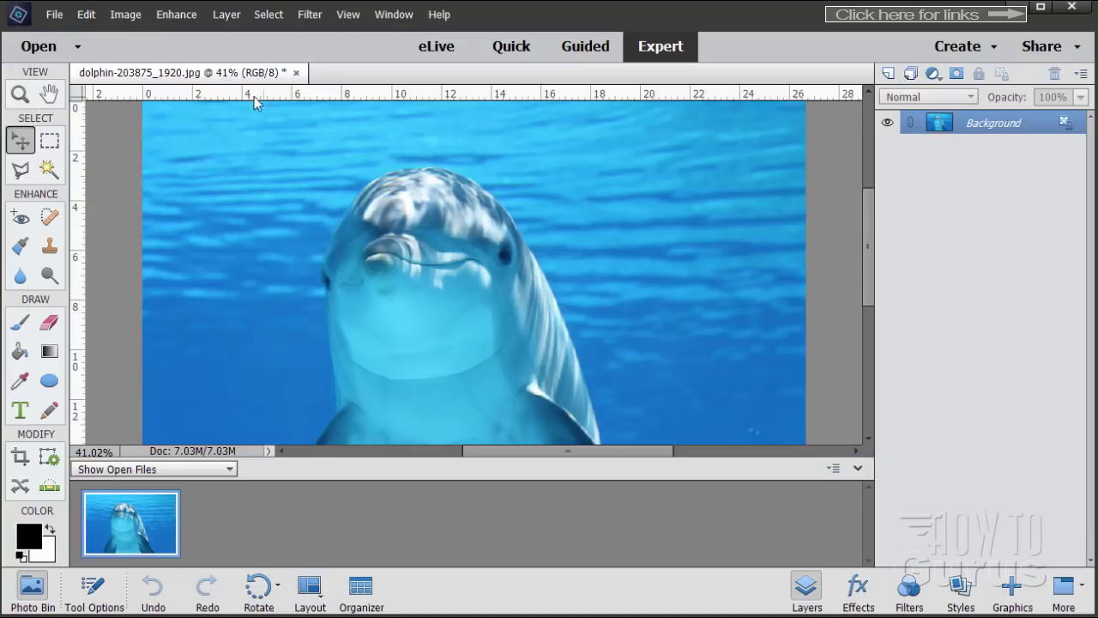
Pull the dolphin tab out as a floating window and apply the All Floating layout.
{"action": "left_click_drag", "start_coordinate": [213, 74], "coordinate": [228, 135]}
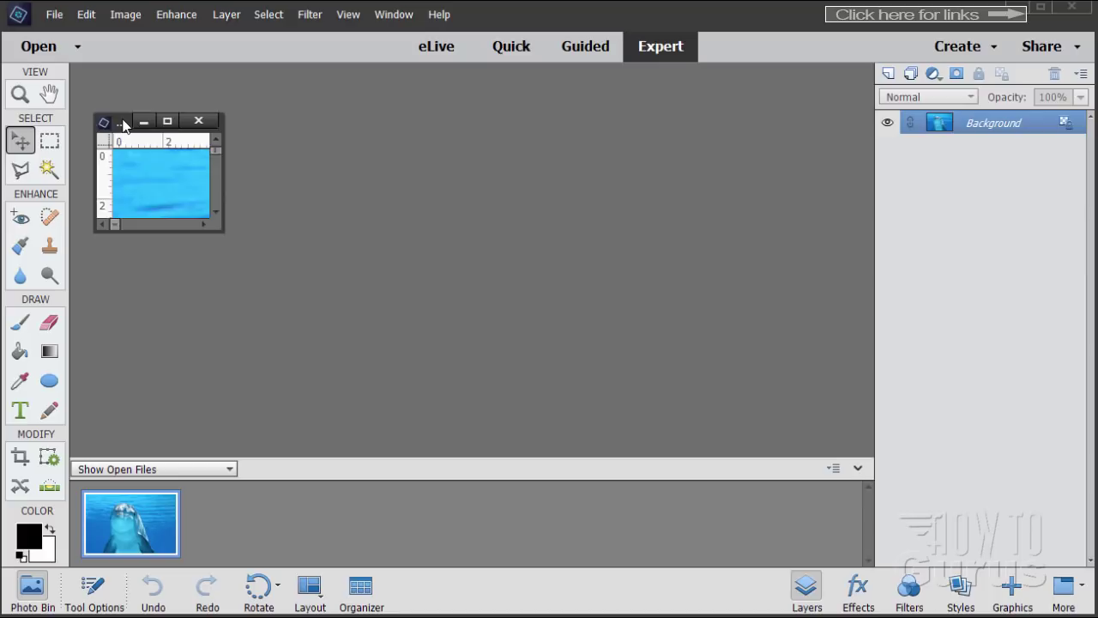
{"action": "left_click_drag", "start_coordinate": [123, 122], "coordinate": [61, 43]}
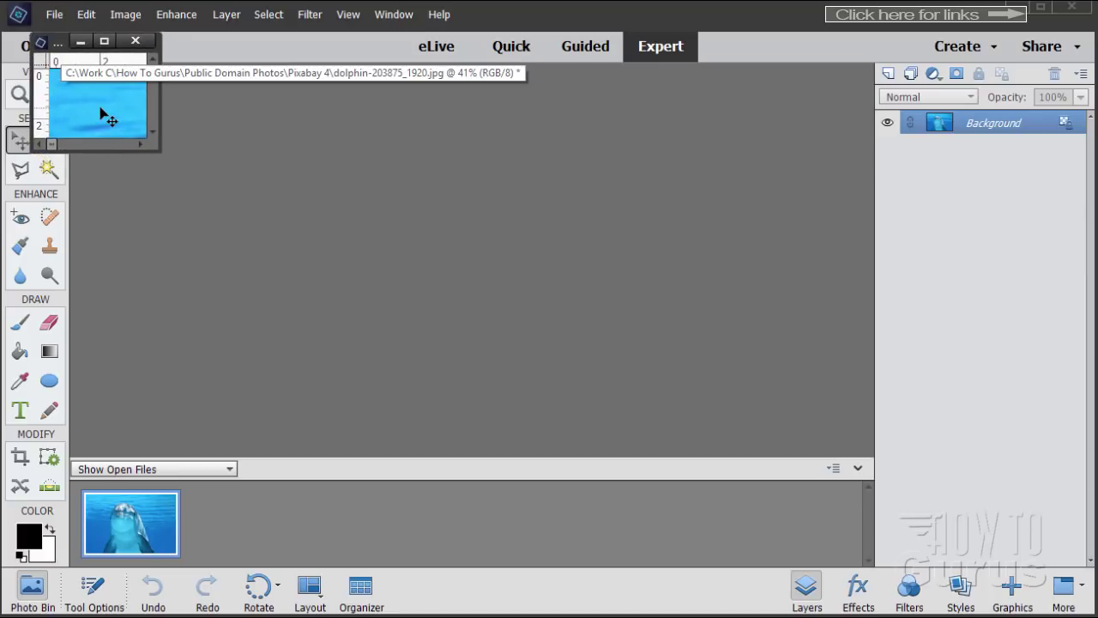
{"action": "left_click", "coordinate": [32, 590]}
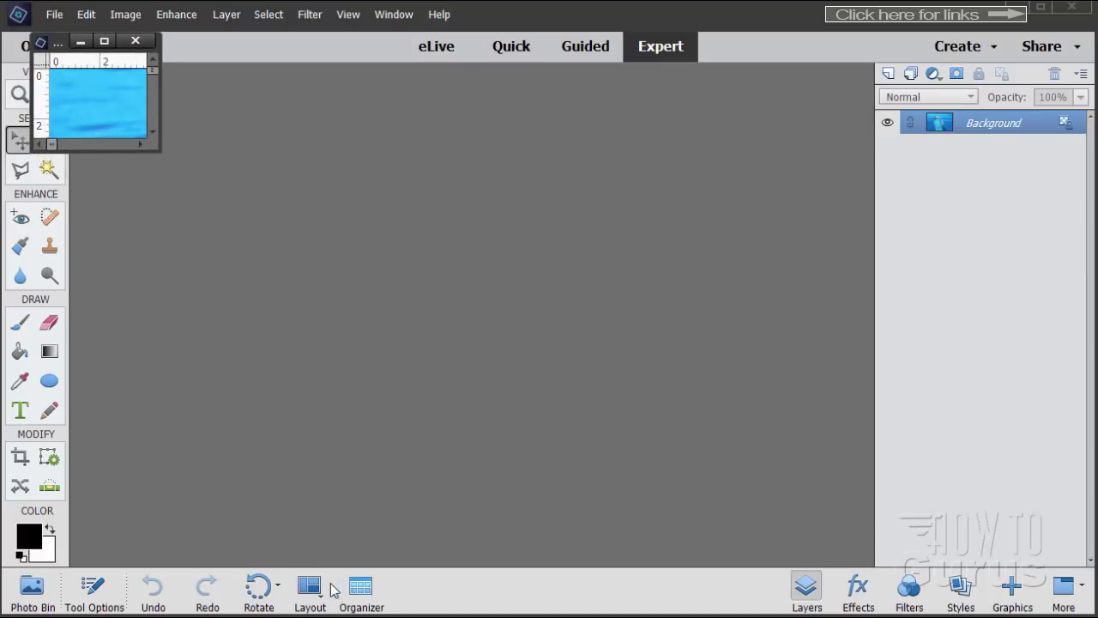
{"action": "left_click", "coordinate": [50, 593]}
{"action": "left_click", "coordinate": [310, 592]}
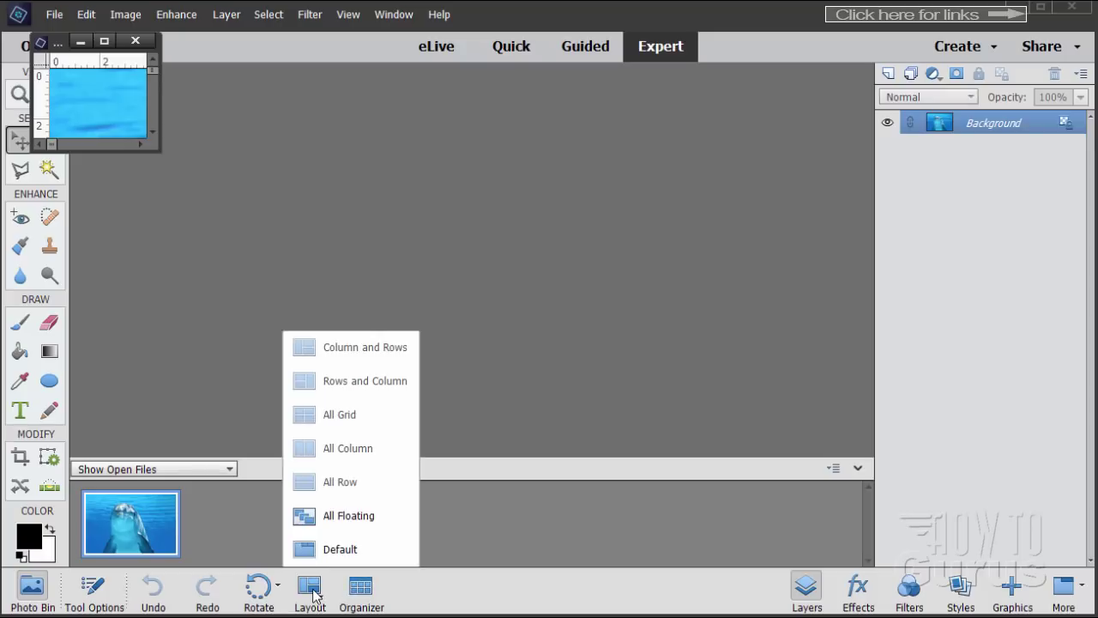
{"action": "left_click", "coordinate": [351, 517]}
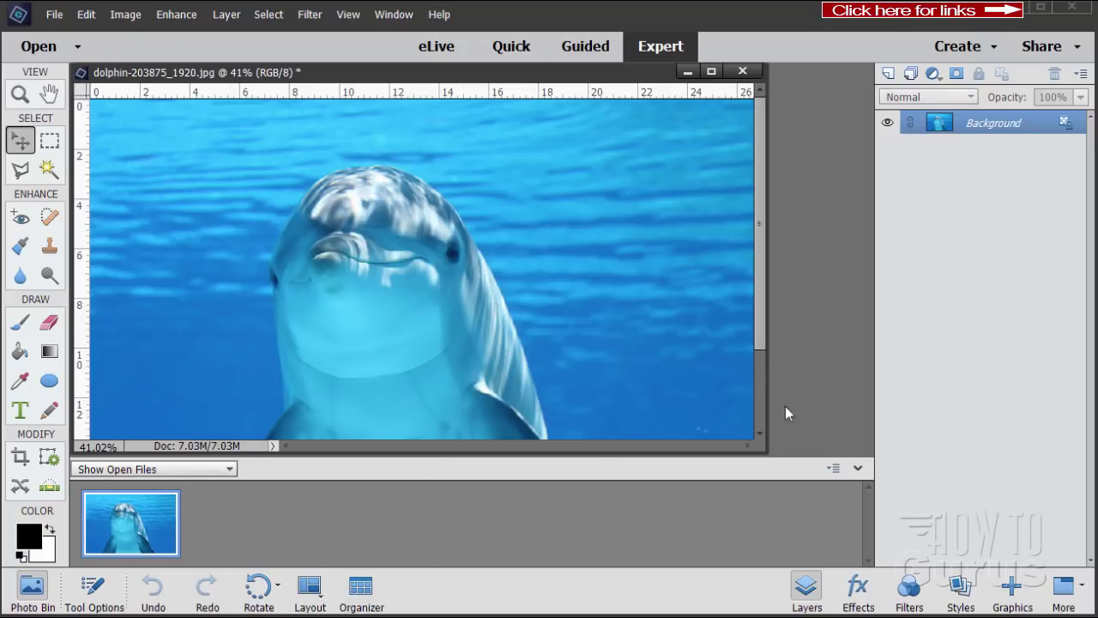
Shrink the dolphin window, then enlarge it to show the photo at 41% beside the toolbox.
{"action": "left_click_drag", "start_coordinate": [765, 447], "coordinate": [194, 130]}
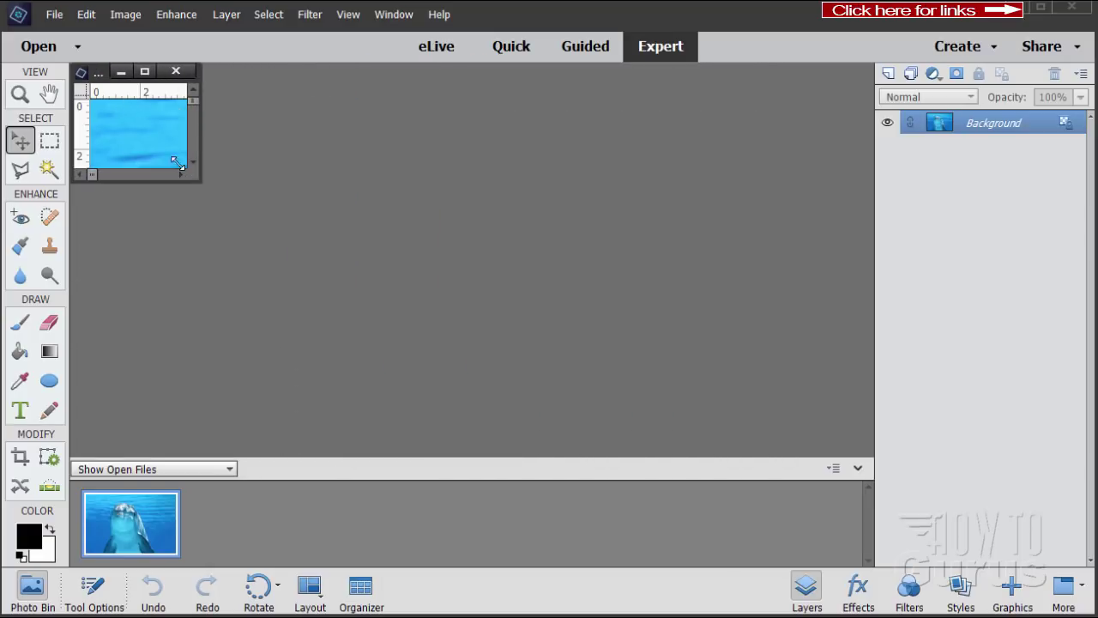
{"action": "left_click_drag", "start_coordinate": [101, 79], "coordinate": [53, 47]}
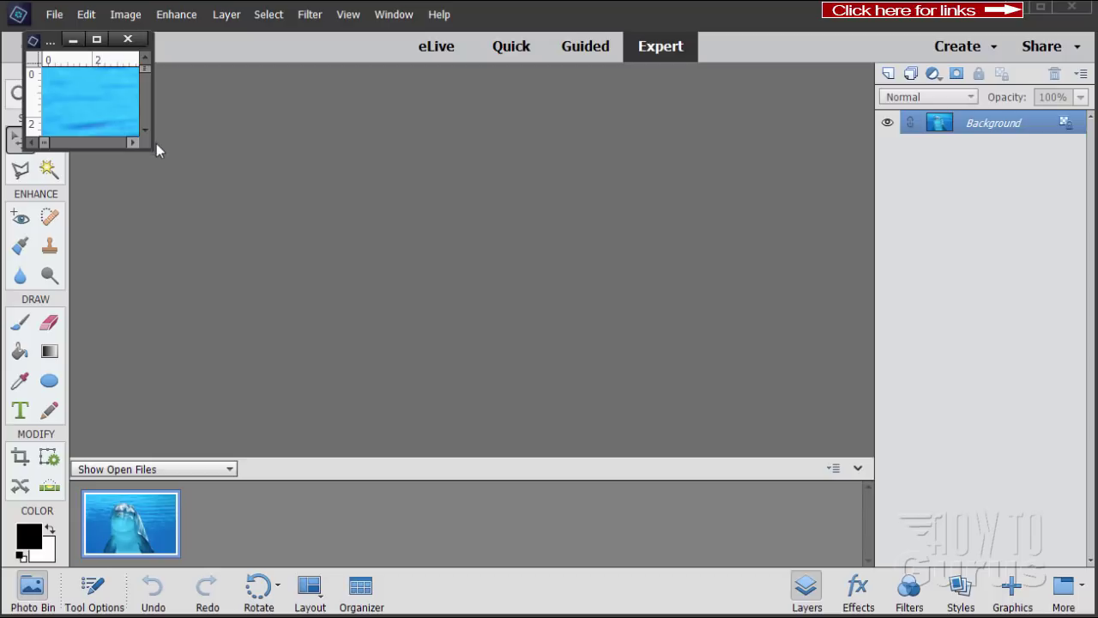
{"action": "left_click_drag", "start_coordinate": [150, 147], "coordinate": [736, 516]}
{"action": "left_click_drag", "start_coordinate": [319, 42], "coordinate": [414, 85]}
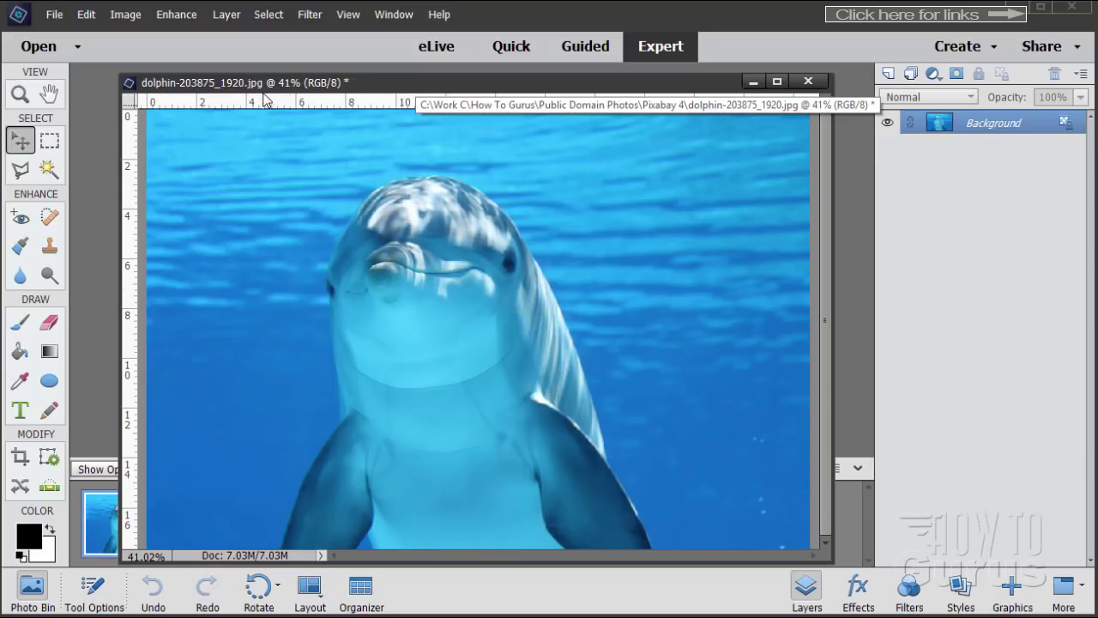
Nudge the dolphin window slightly up and left.
{"action": "left_click_drag", "start_coordinate": [258, 86], "coordinate": [247, 70]}
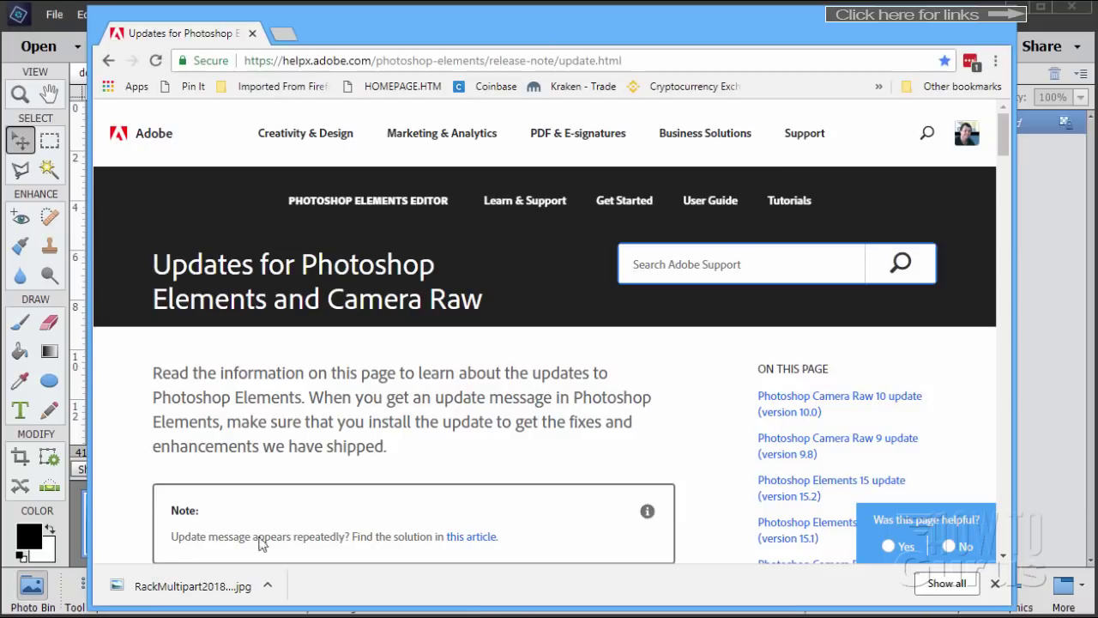
Check the help page URL and scroll down to the Camera Raw 10 (version 10.0) update section.
{"action": "left_click_drag", "start_coordinate": [379, 21], "coordinate": [363, 22]}
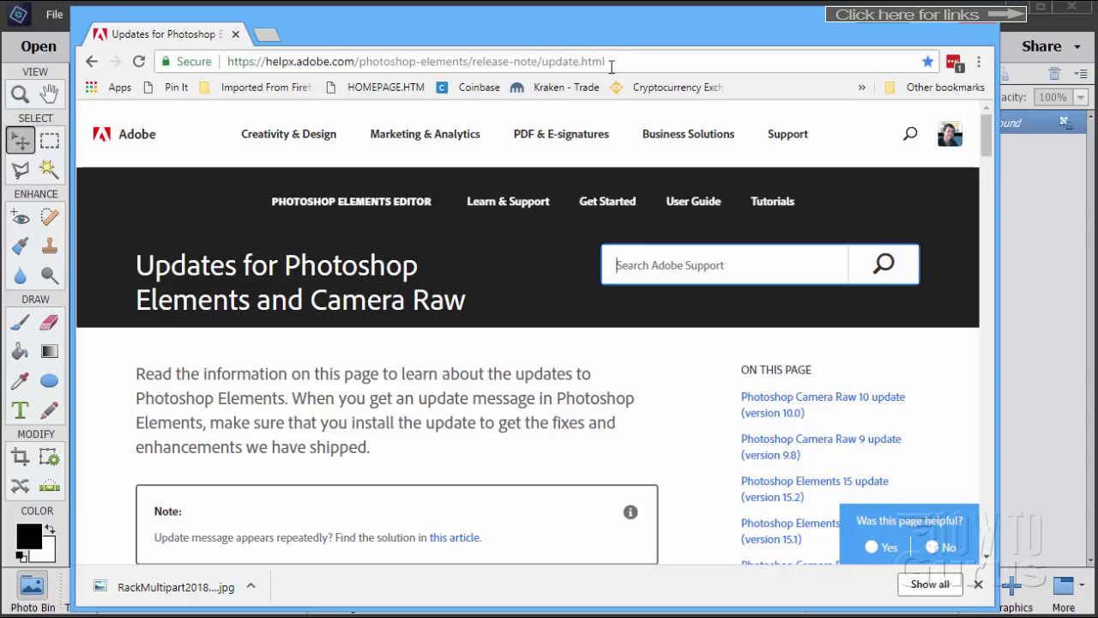
{"action": "left_click_drag", "start_coordinate": [605, 61], "coordinate": [212, 68]}
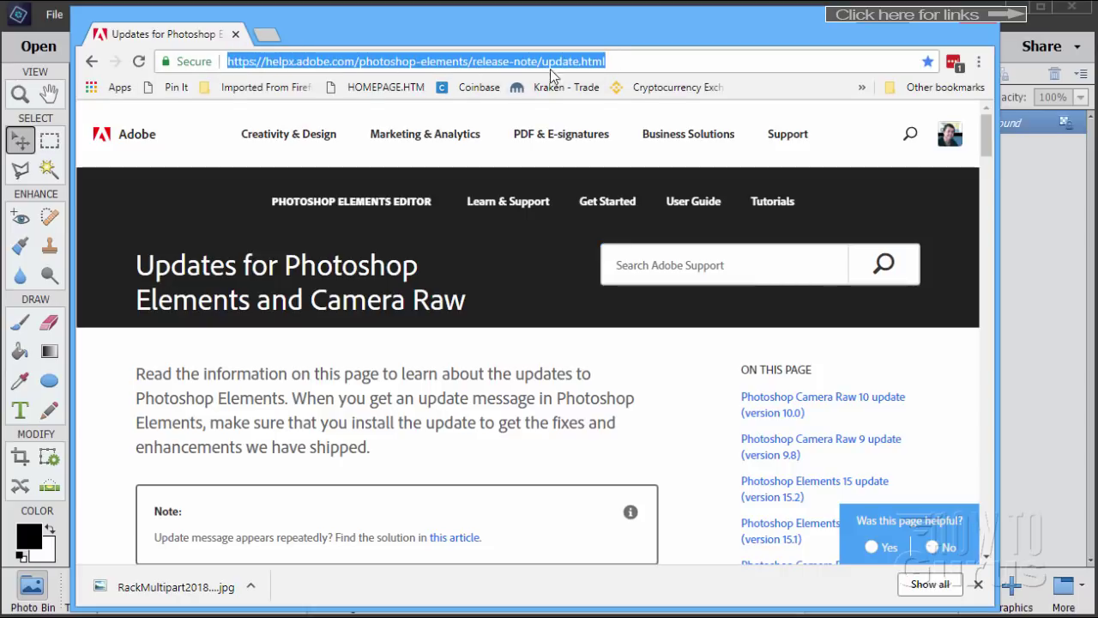
{"action": "left_click", "coordinate": [631, 65]}
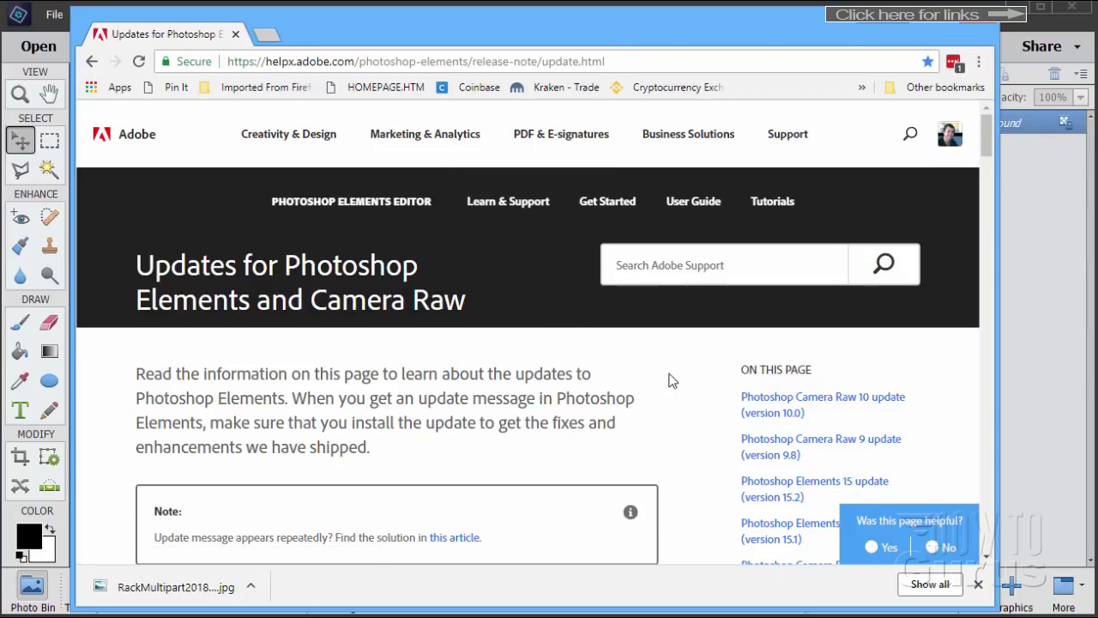
{"action": "scroll", "coordinate": [672, 380], "scroll_direction": "down", "scroll_amount": 4}
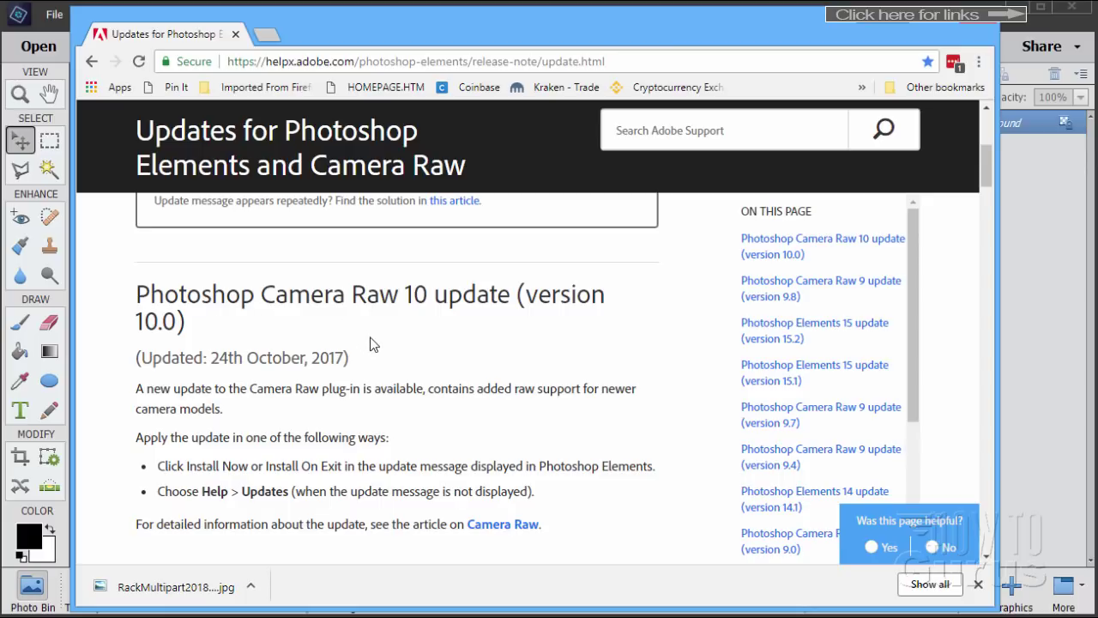
Read down the HelpX update notes from Camera Raw 10.0 to Photoshop Elements 15.1, then scroll back up.
{"action": "scroll", "coordinate": [370, 339], "scroll_direction": "down", "scroll_amount": 3}
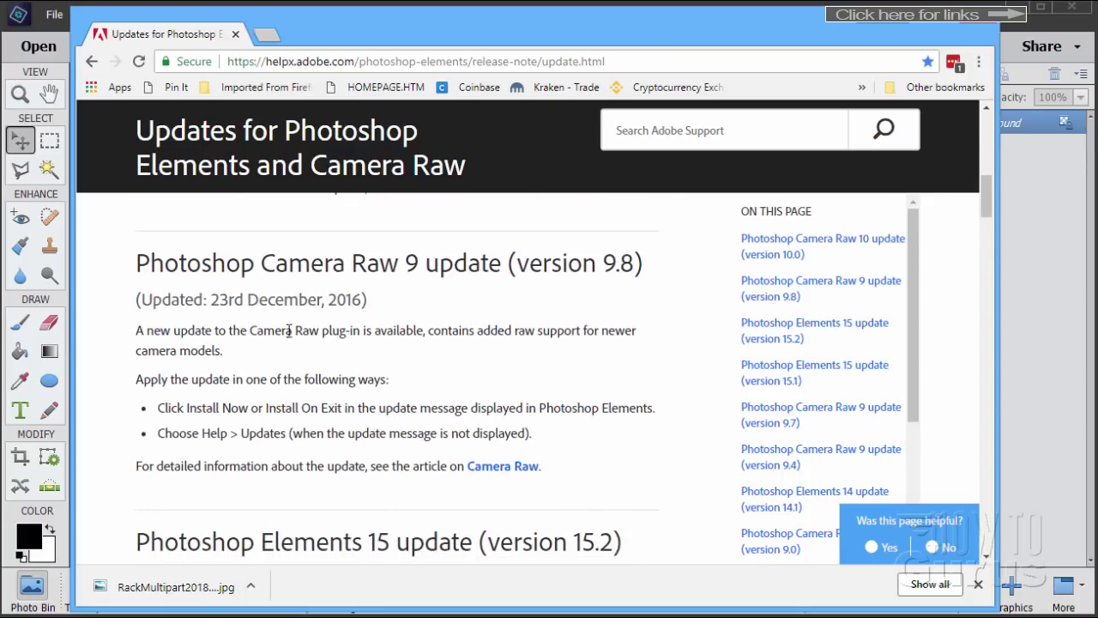
{"action": "scroll", "coordinate": [384, 313], "scroll_direction": "down", "scroll_amount": 3}
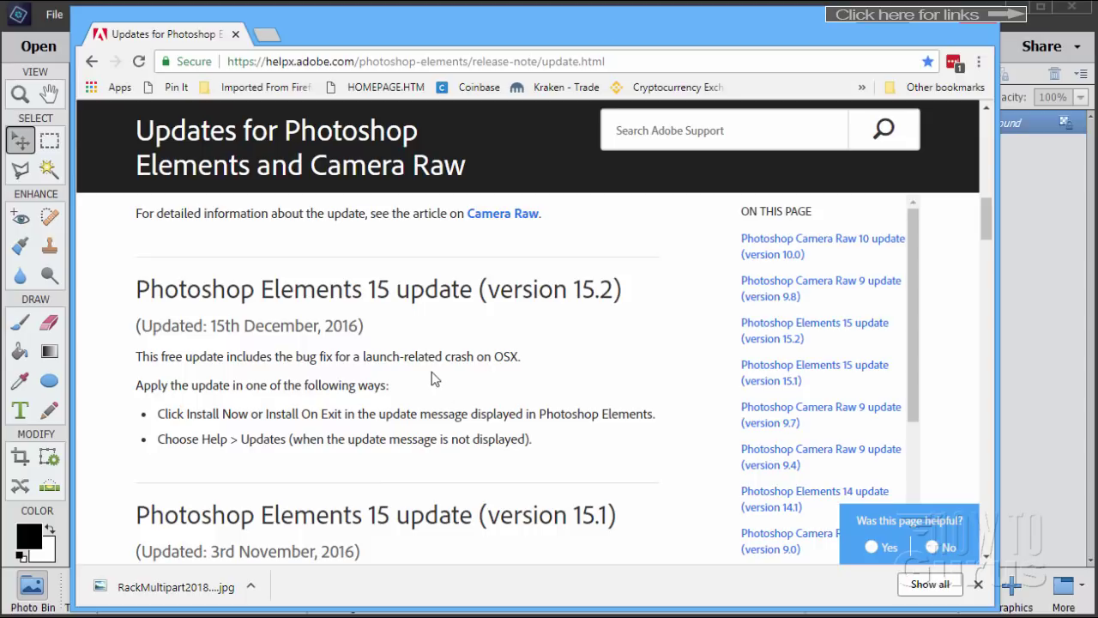
{"action": "scroll", "coordinate": [418, 385], "scroll_direction": "down", "scroll_amount": 3}
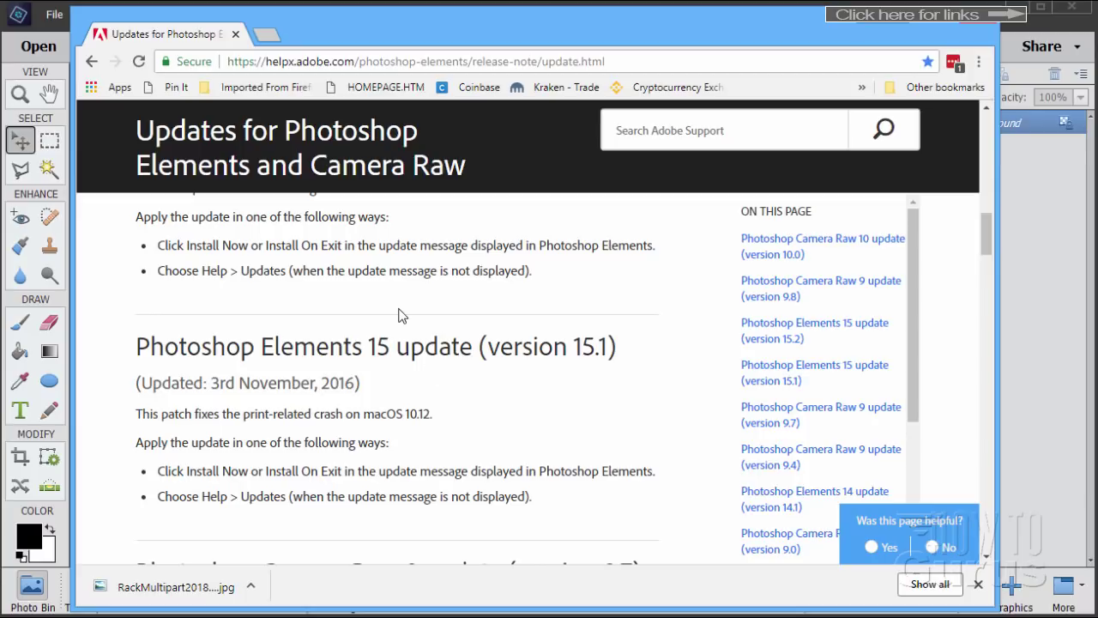
{"action": "scroll", "coordinate": [400, 314], "scroll_direction": "down", "scroll_amount": 1}
{"action": "scroll", "coordinate": [429, 343], "scroll_direction": "down", "scroll_amount": 2}
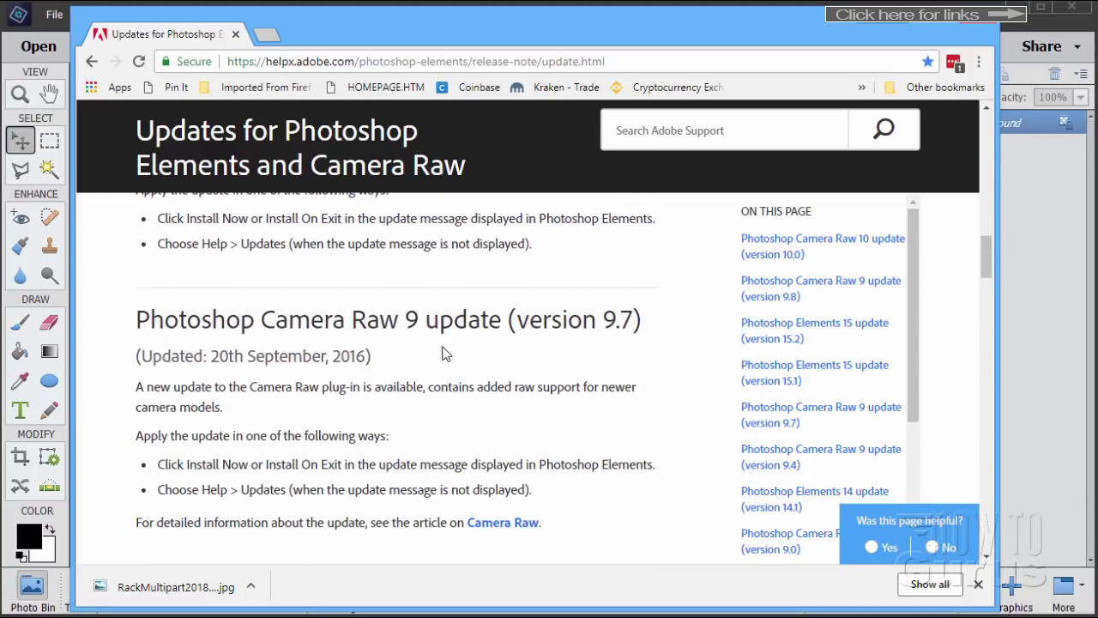
{"action": "scroll", "coordinate": [445, 352], "scroll_direction": "up", "scroll_amount": 15}
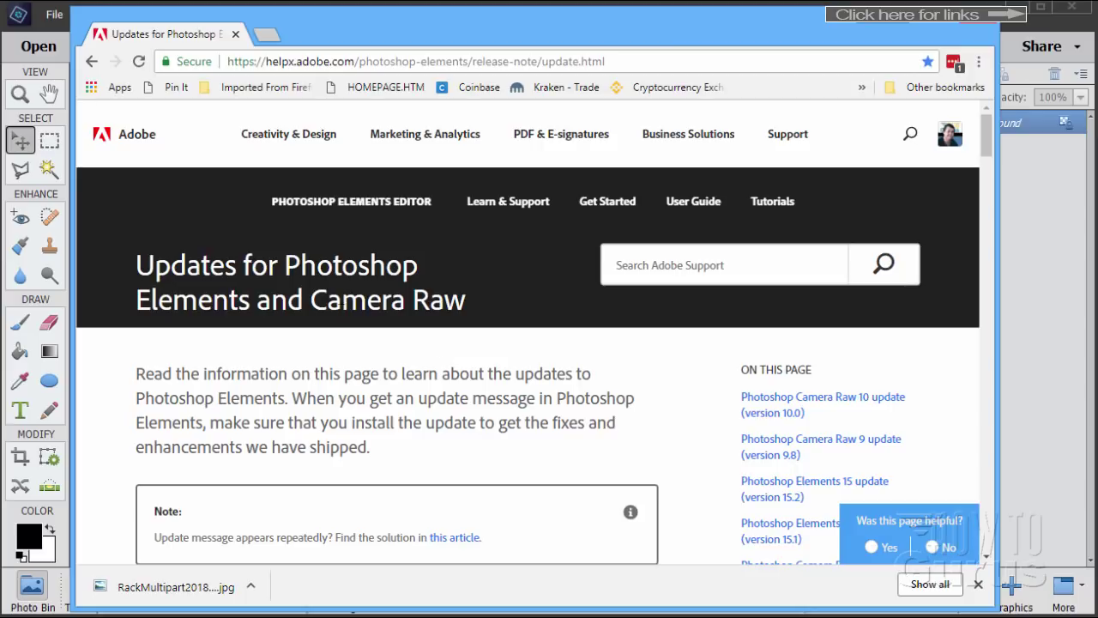
Back in Photoshop Elements, run Help > Updates, confirm everything is up to date, and close the report.
{"action": "left_click", "coordinate": [927, 24]}
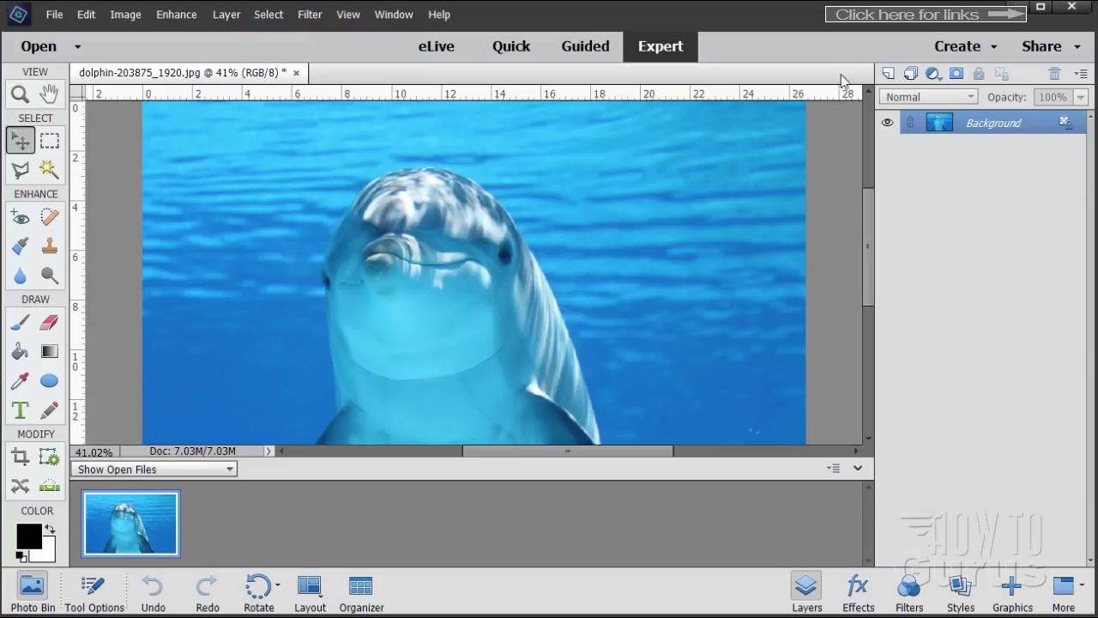
{"action": "left_click", "coordinate": [441, 16]}
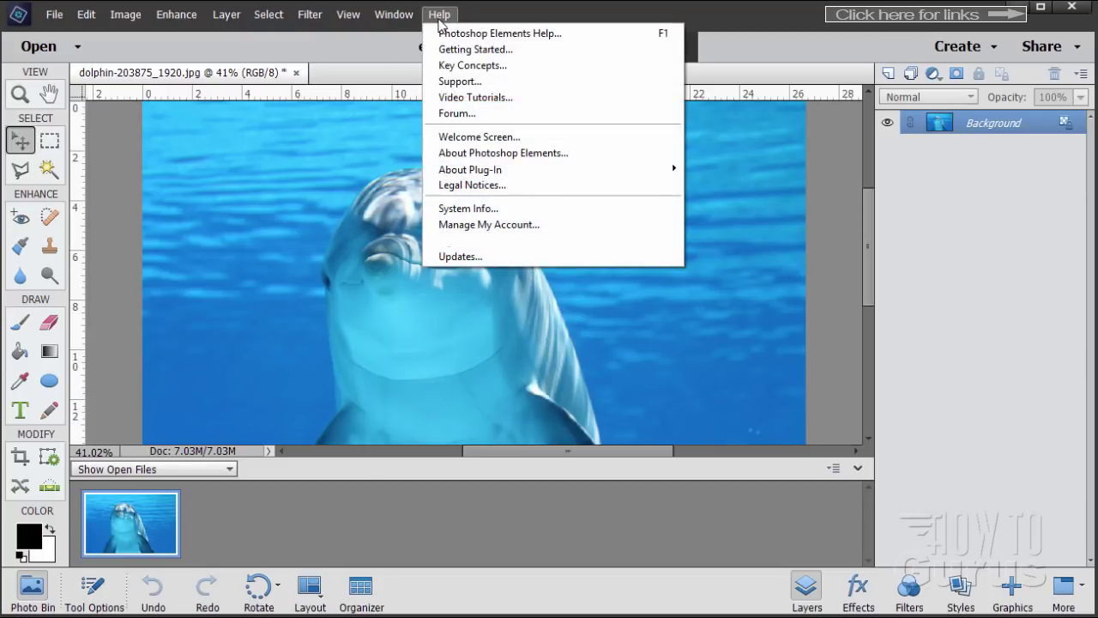
{"action": "left_click", "coordinate": [455, 257]}
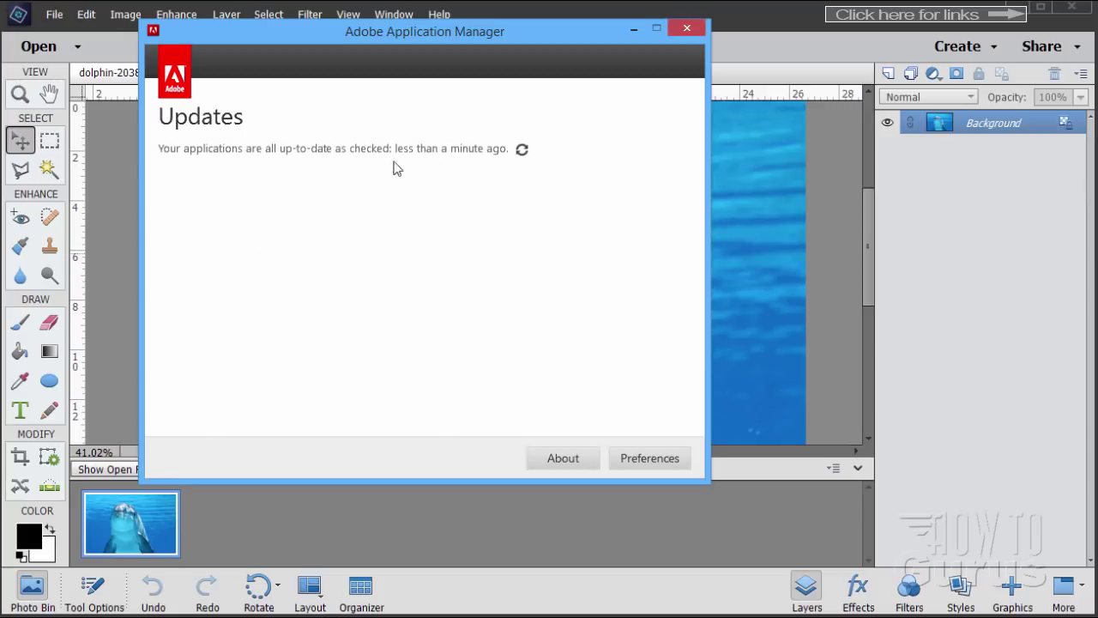
{"action": "left_click", "coordinate": [685, 31]}
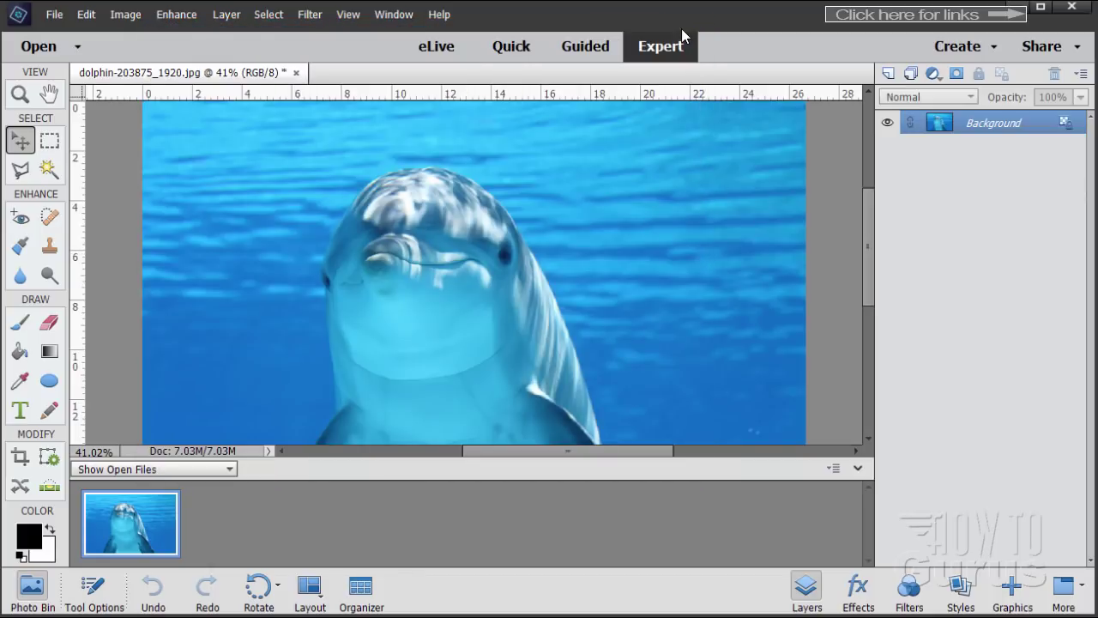